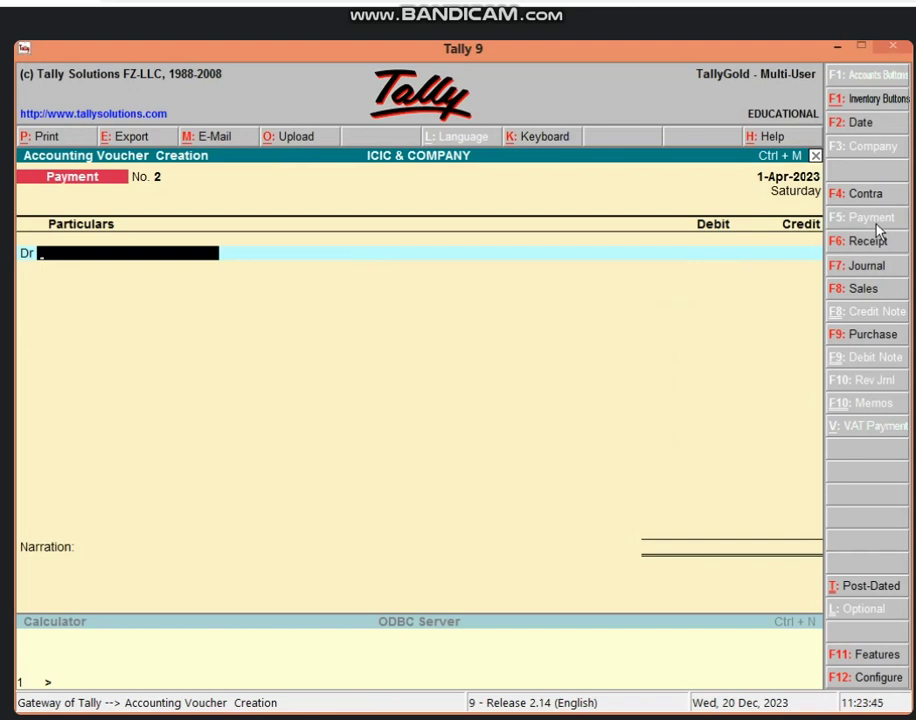
# In F12 voucher configuration, set 'Use Cr/Dr instead of To/By during entry' to No and accept
pyautogui.press('F12')
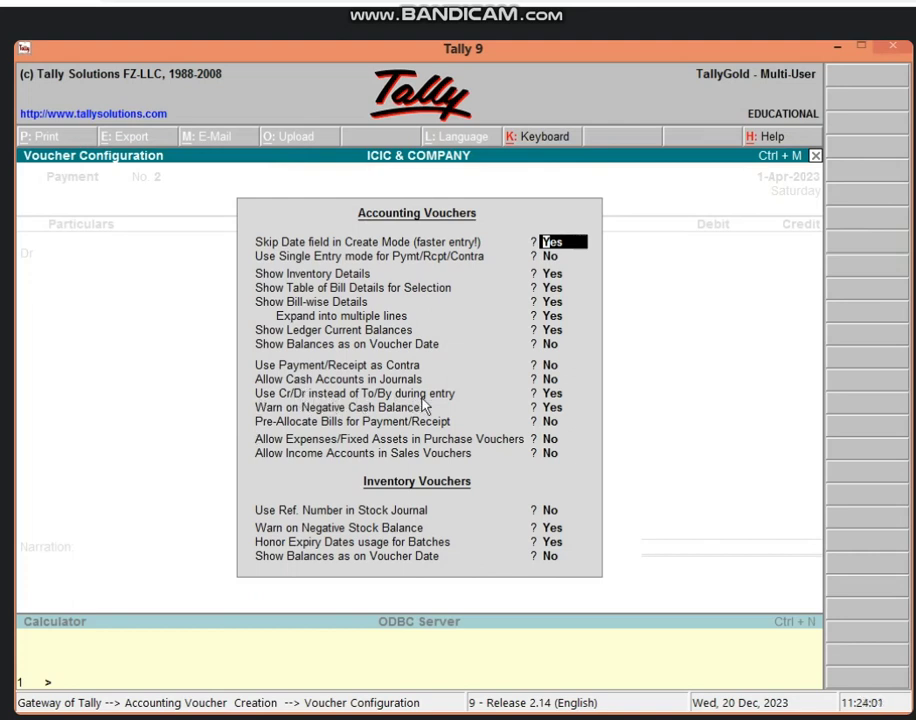
pyautogui.click(556, 394)
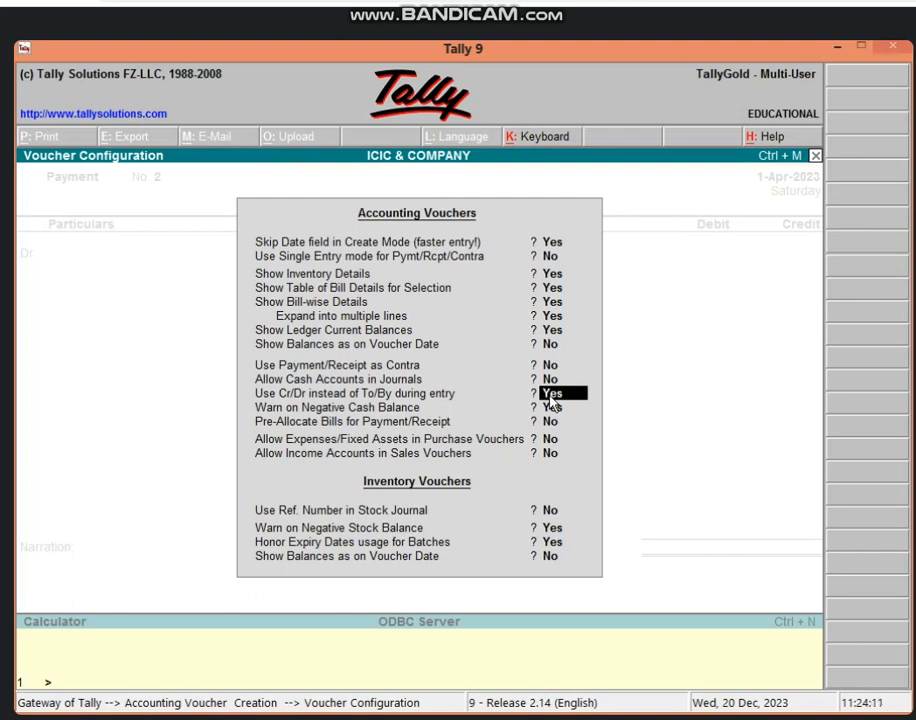
pyautogui.write('NO')
pyautogui.press('Return')
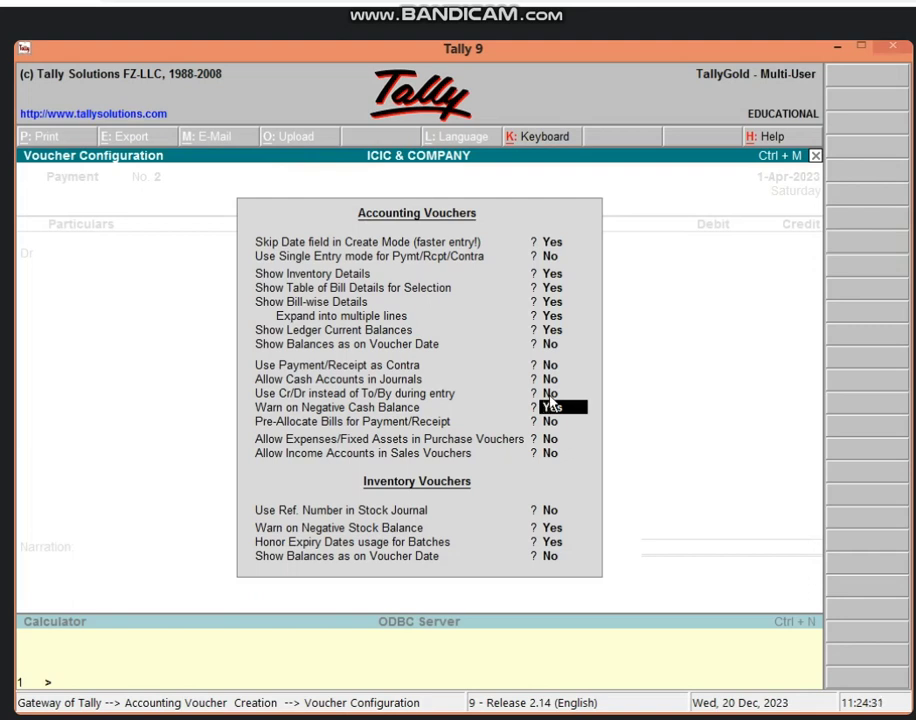
pyautogui.hotkey('ctrl', 'a')
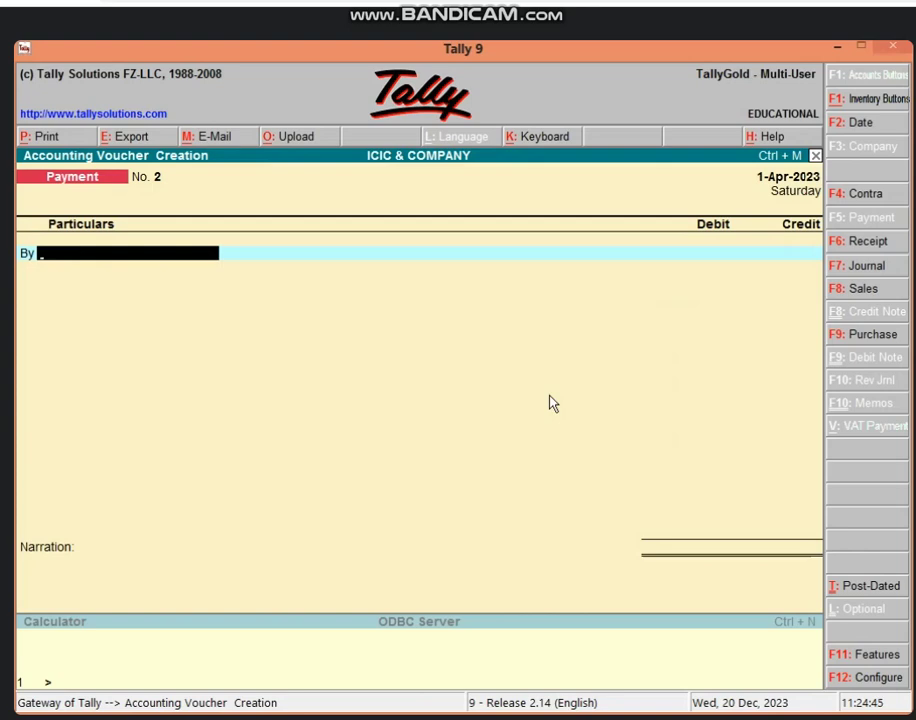
# Debit COMMISSION A/C with 3,000 on the By line of Payment No. 2
pyautogui.write('CO')
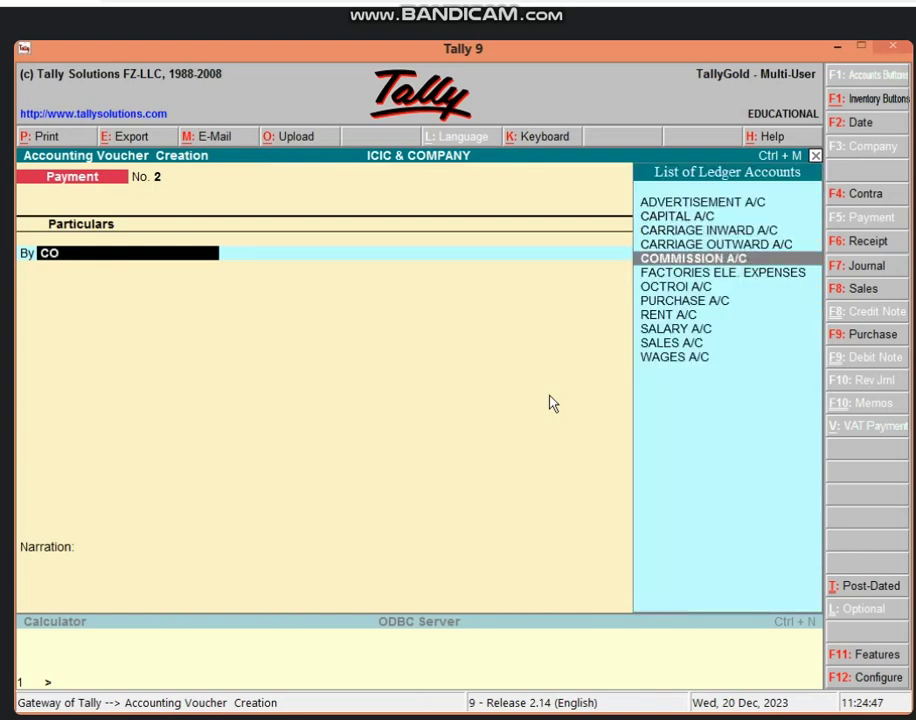
pyautogui.press('Return')
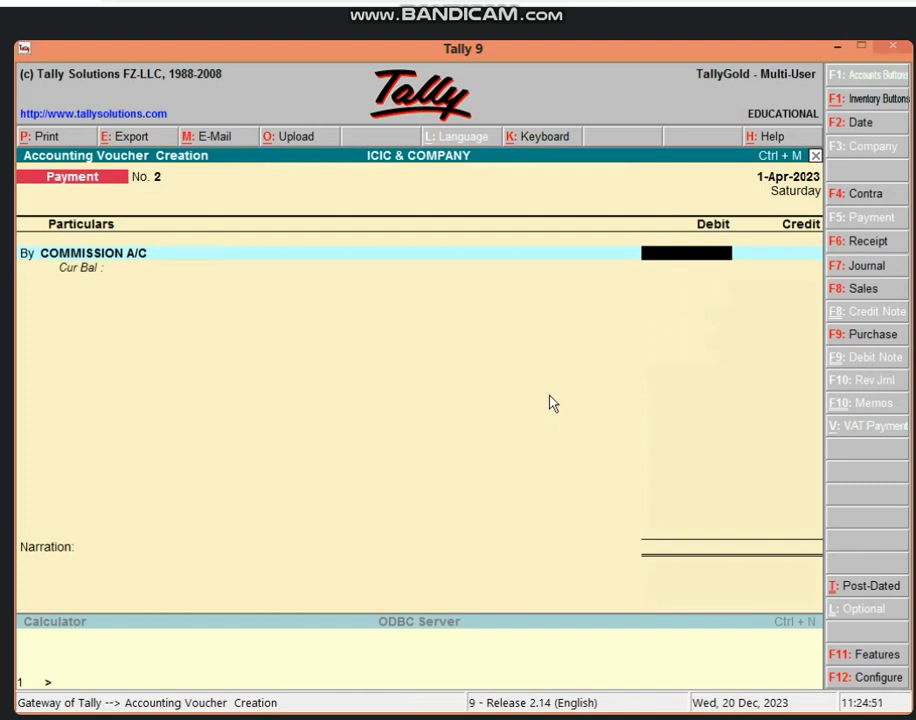
pyautogui.write('3,00')
pyautogui.write('000')
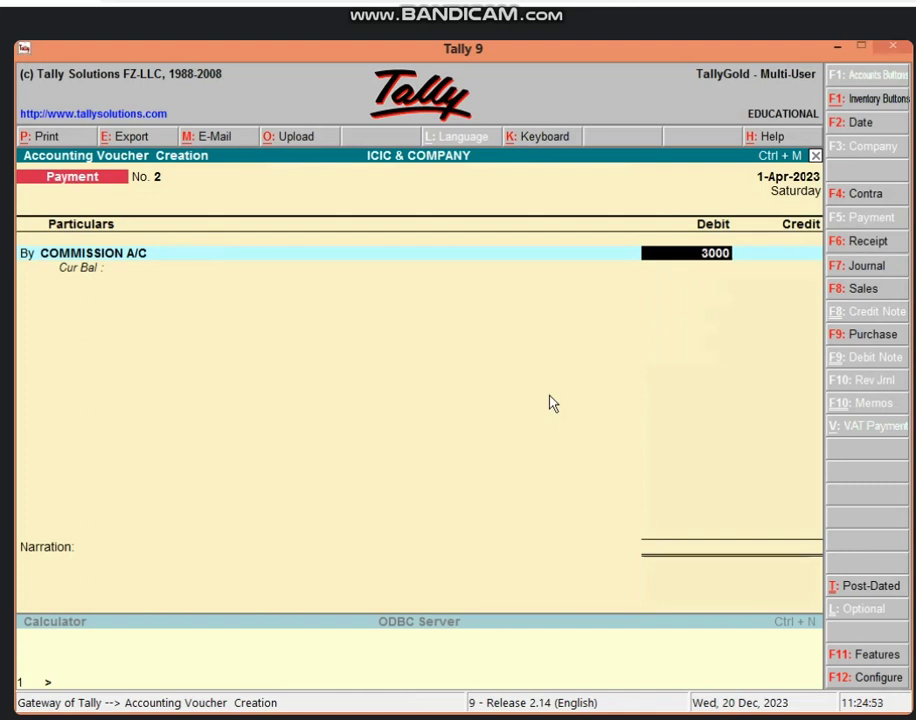
pyautogui.press('Return')
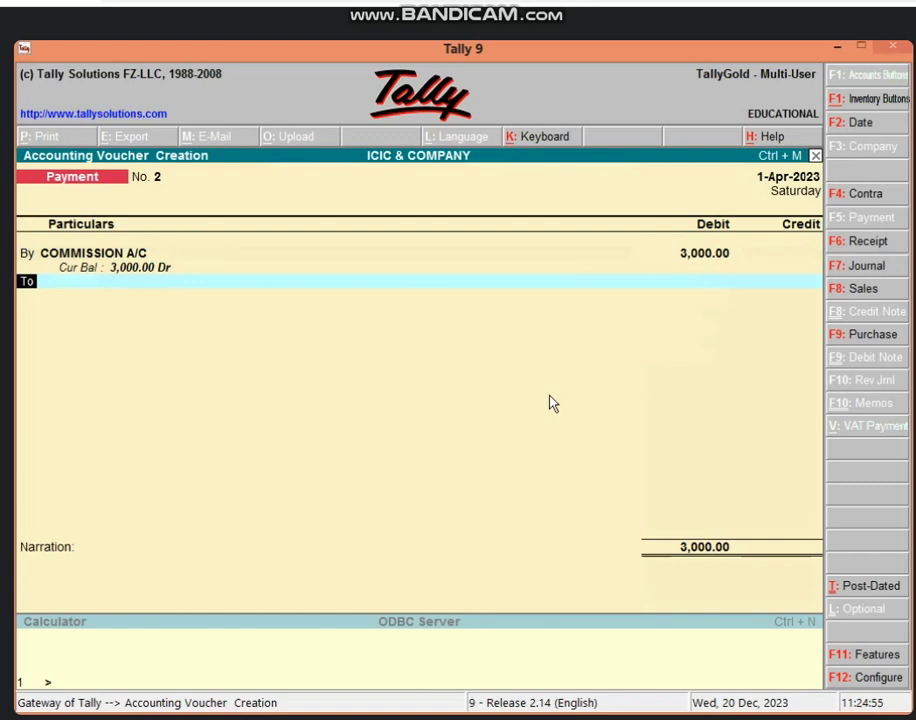
# Credit Cash on the To line, skip narration and save the voucher
pyautogui.press('Return')
pyautogui.write('CA')
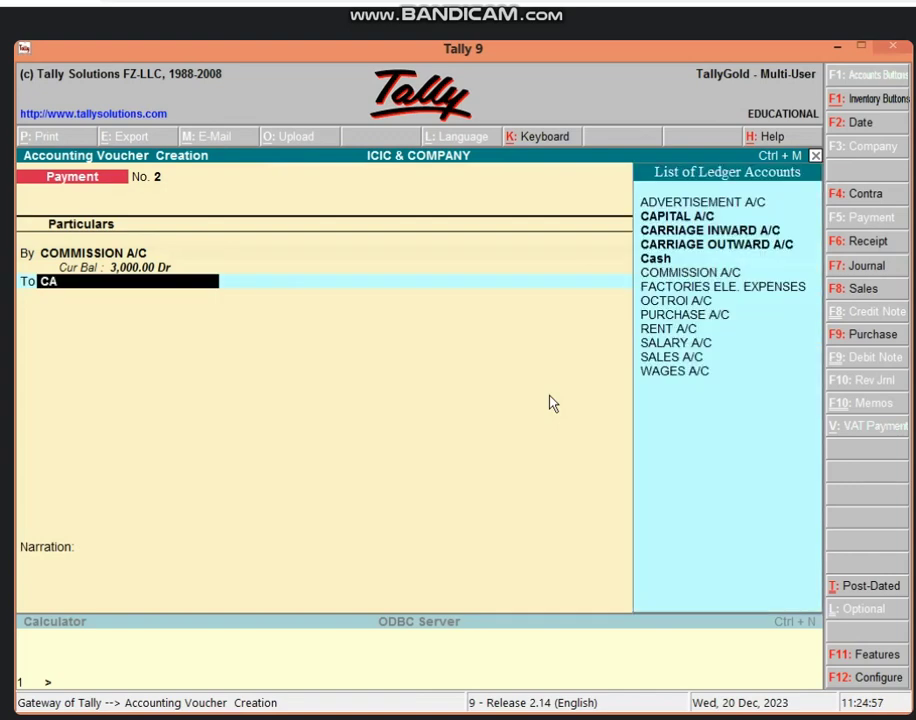
pyautogui.press('Down')
pyautogui.press('Down')
pyautogui.press('Down')
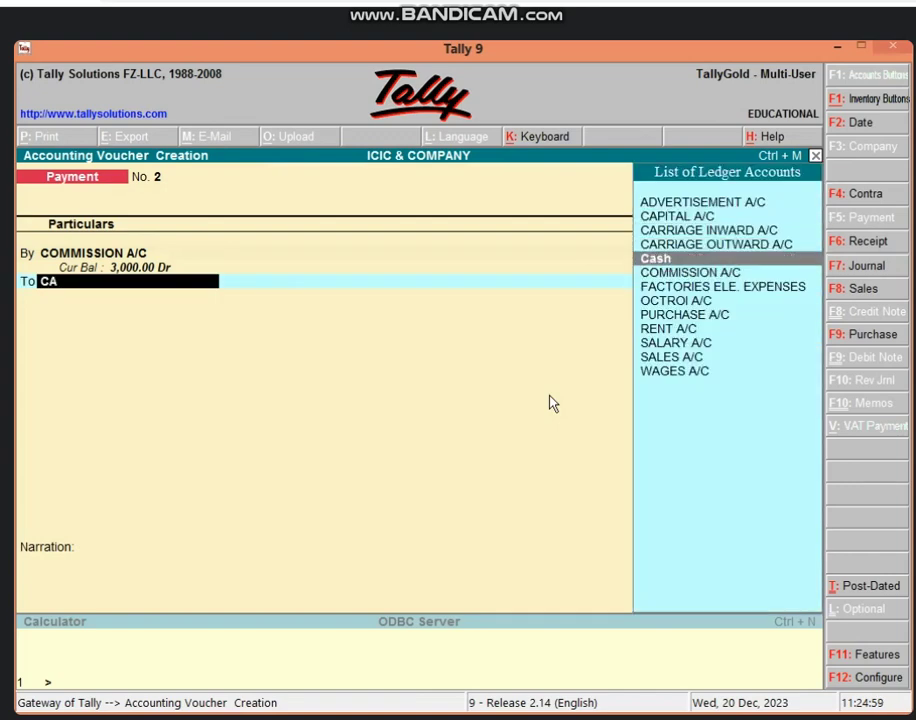
pyautogui.press('Return')
pyautogui.press('Return')
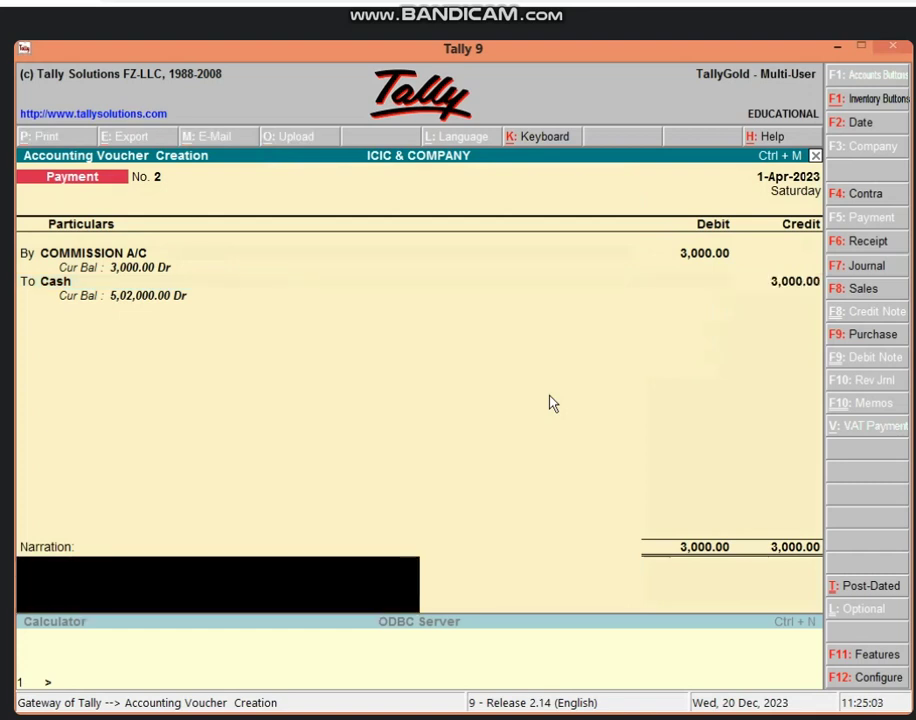
pyautogui.press('Return')
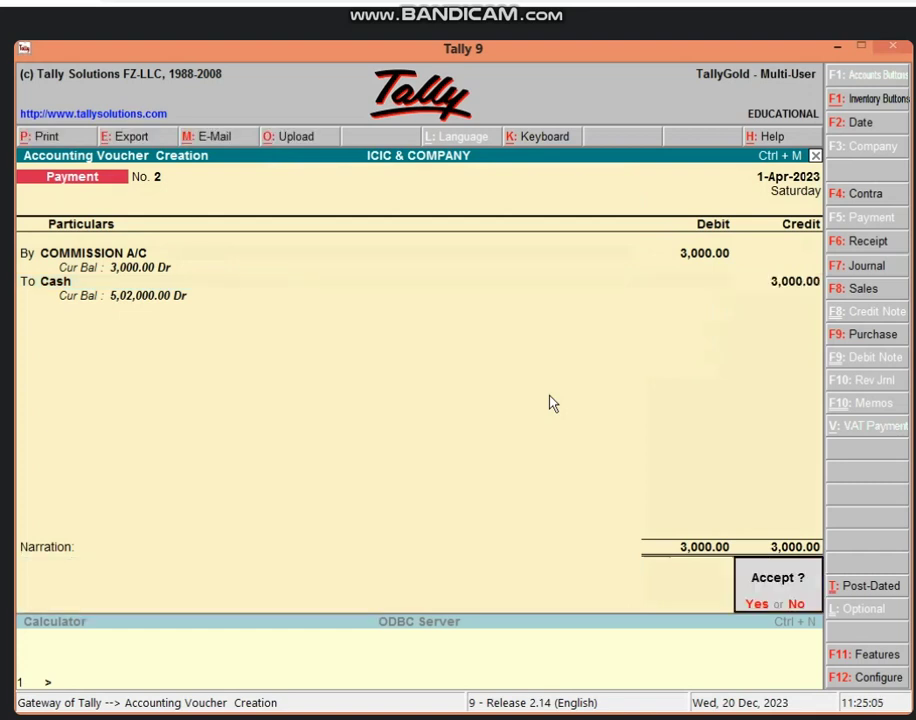
pyautogui.press('Return')
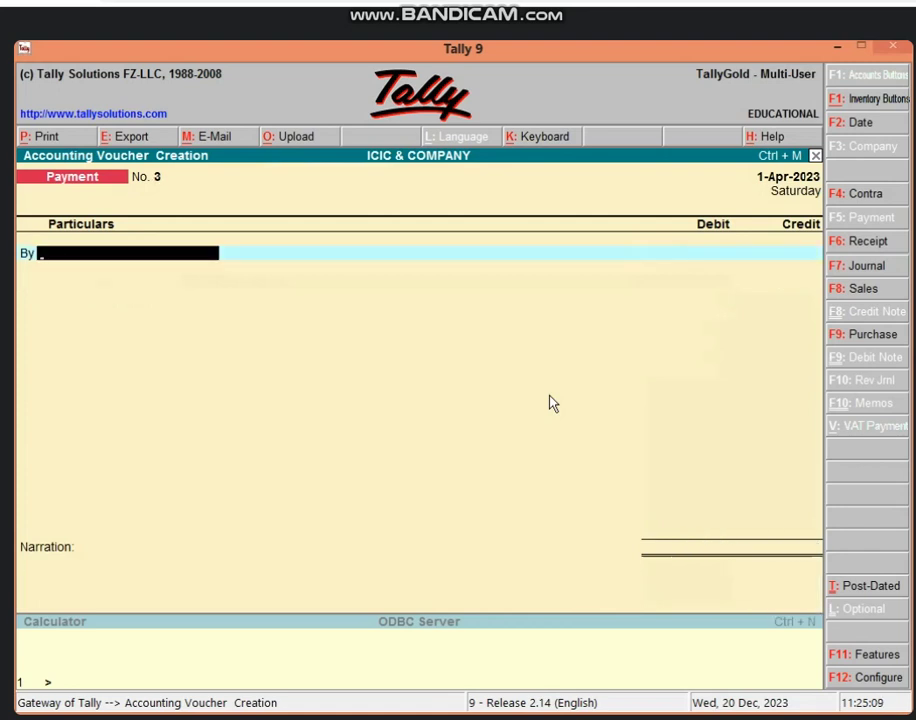
# Debit SALARY A/C with 4,000 on the By line of Payment No. 3
pyautogui.write('SALA')
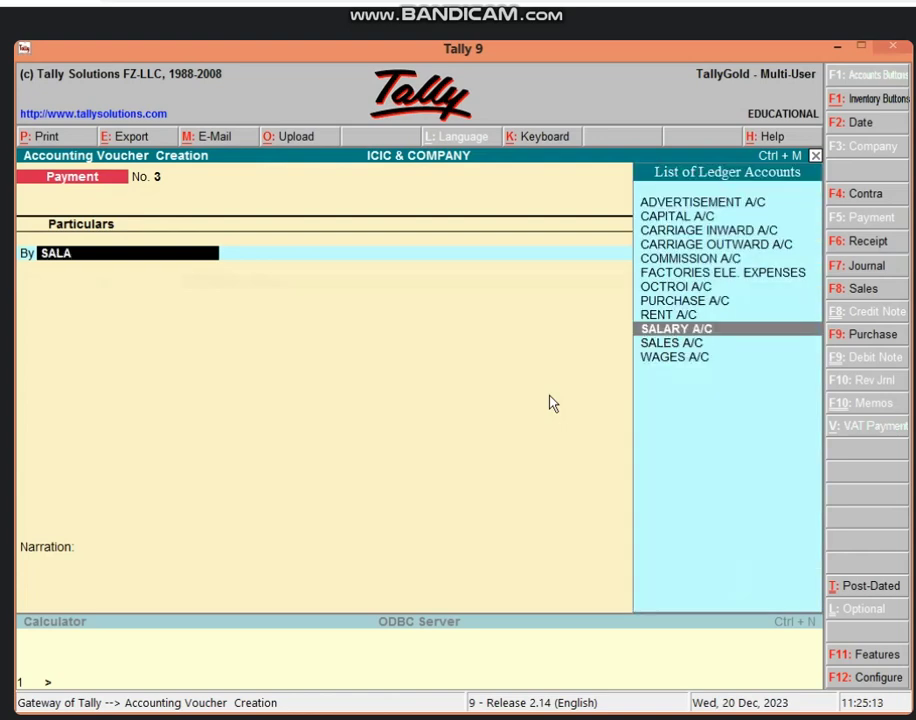
pyautogui.press('Return')
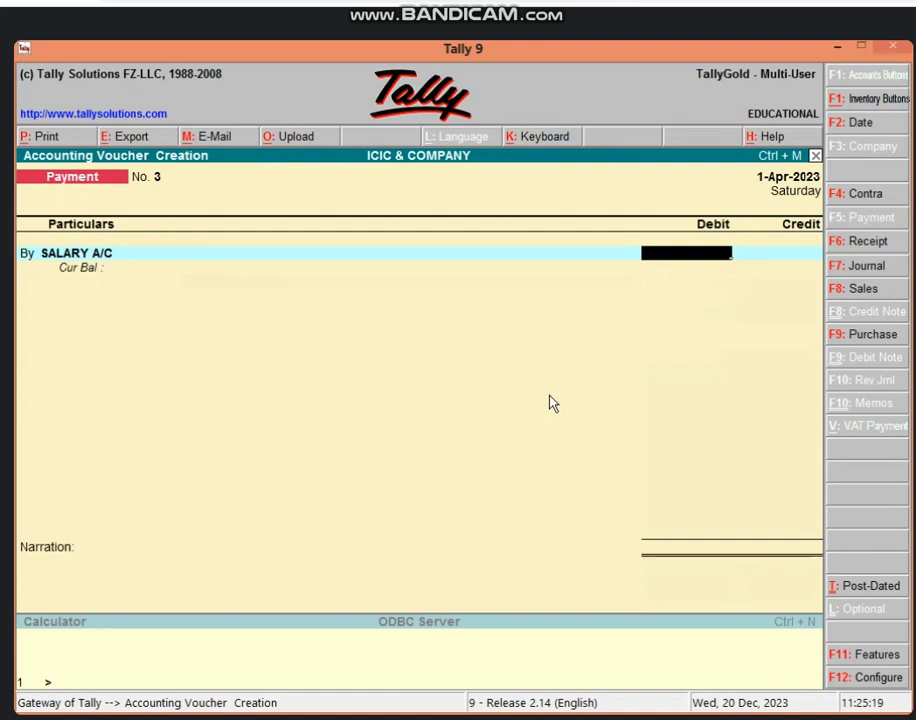
pyautogui.write('4000')
pyautogui.press('Return')
pyautogui.press('Return')
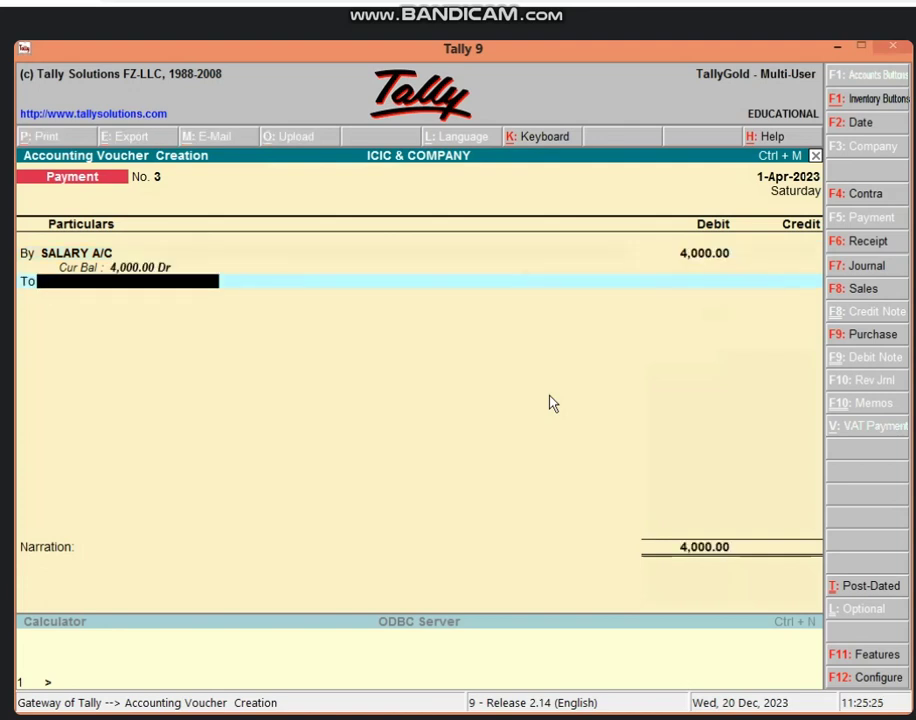
# Credit Cash with 4,000.00, skip narration and save the voucher
pyautogui.write('CAS')
pyautogui.press('Return')
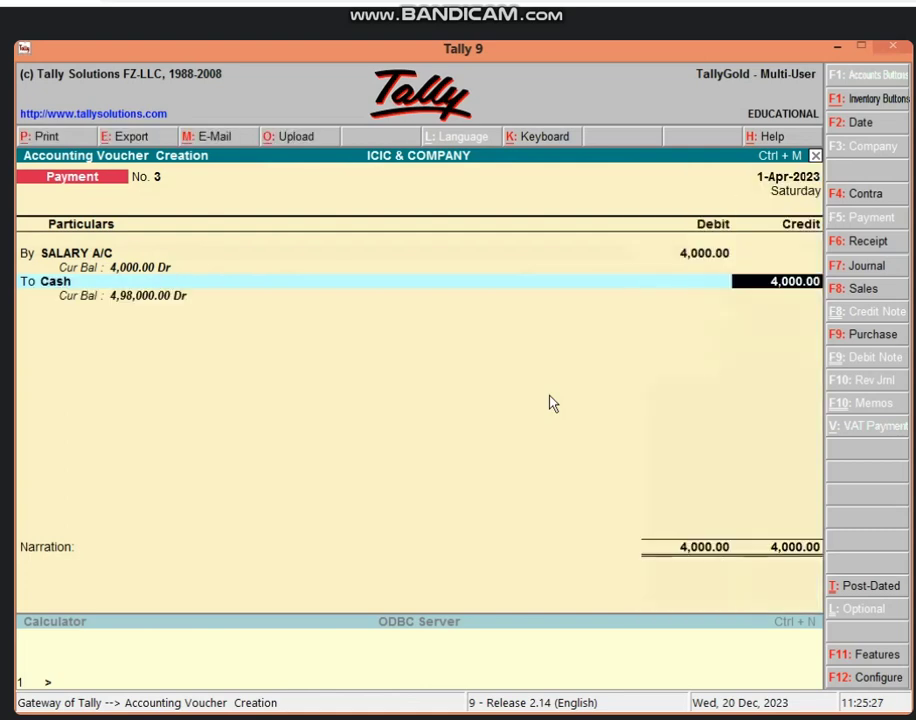
pyautogui.press('Return')
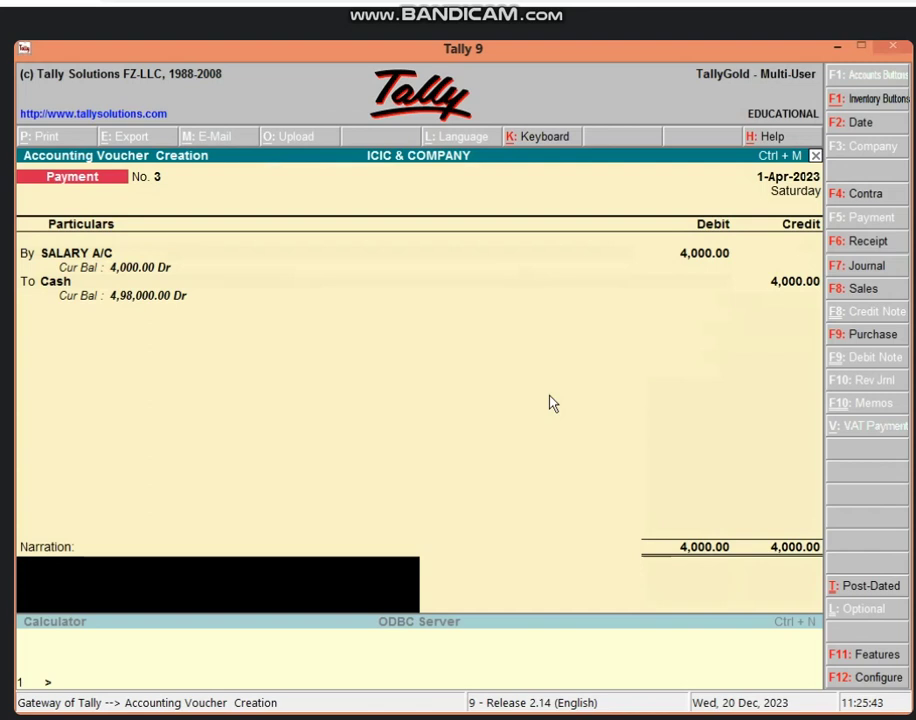
pyautogui.press('Return')
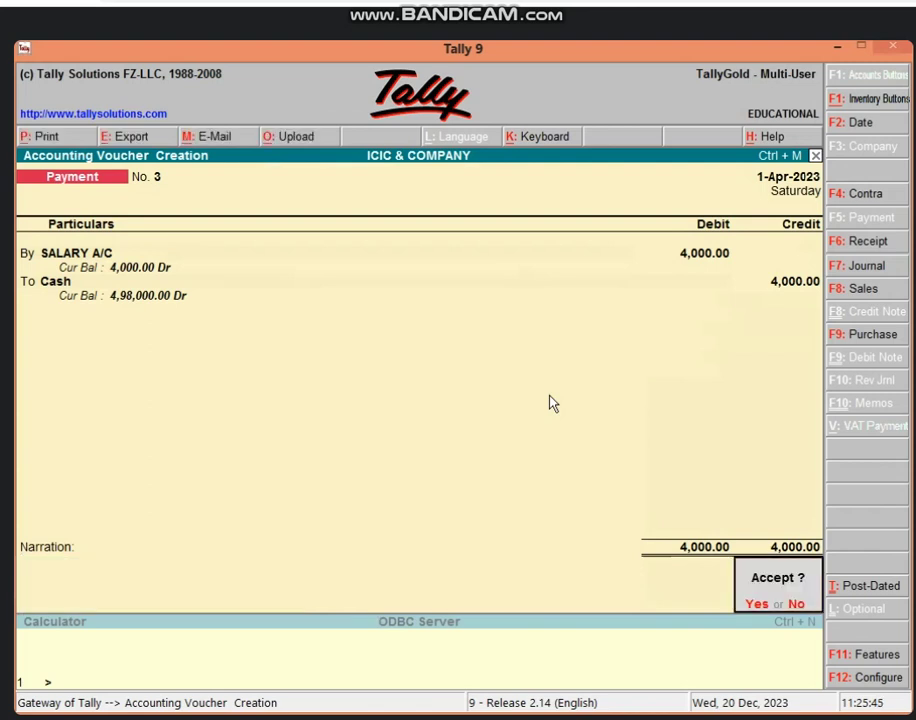
pyautogui.press('Return')
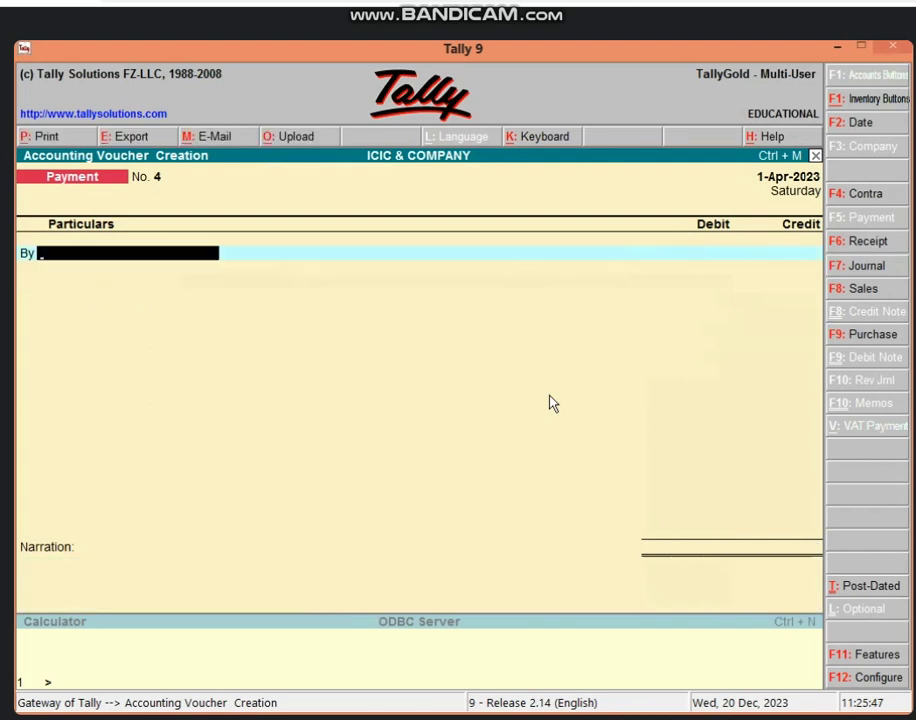
# Debit SALARY A/C 15,000 on Payment No. 4, then start a new credit ledger with Alt+C
pyautogui.write('SALA')
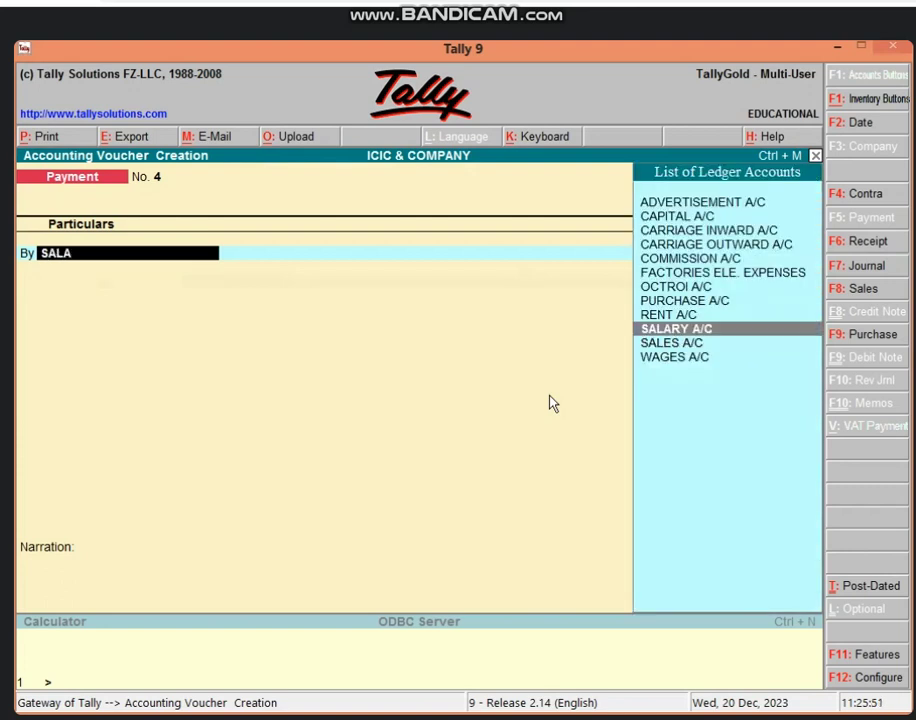
pyautogui.press('Return')
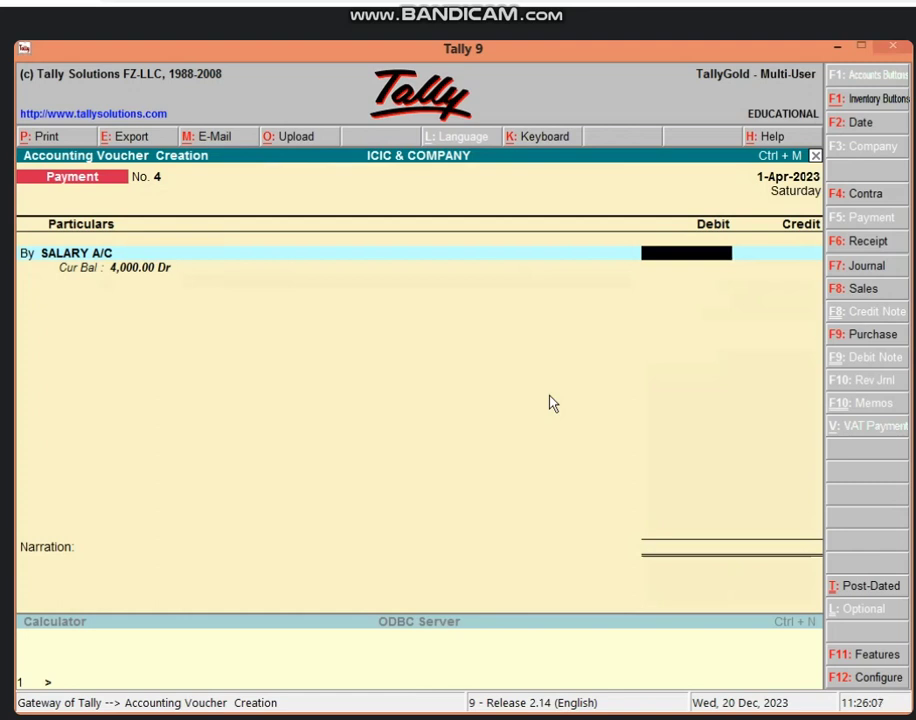
pyautogui.write('15000')
pyautogui.press('Return')
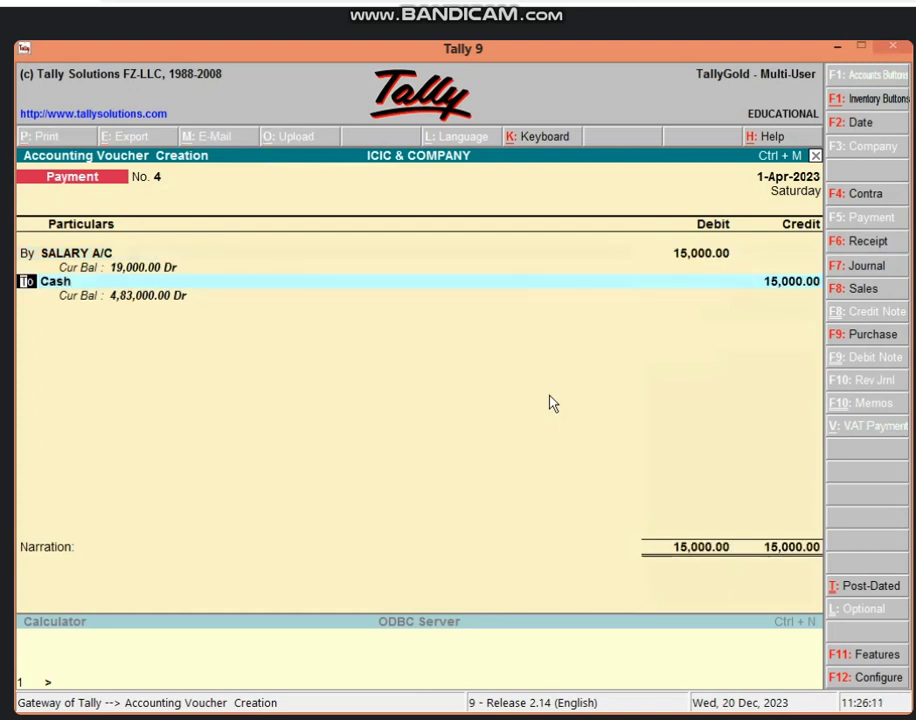
pyautogui.press('Return')
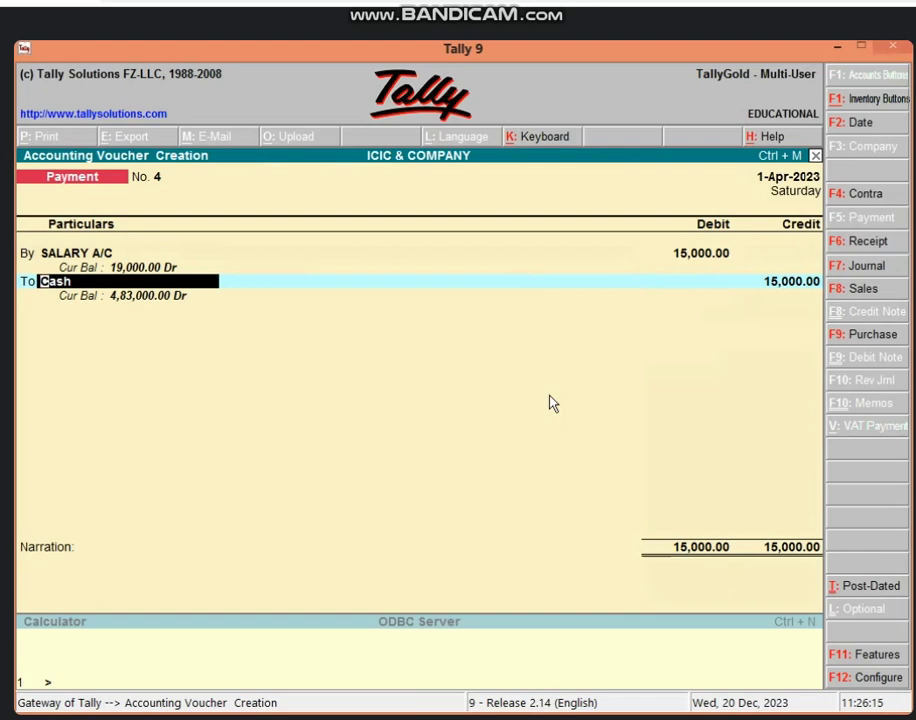
pyautogui.hotkey('alt', 'c')
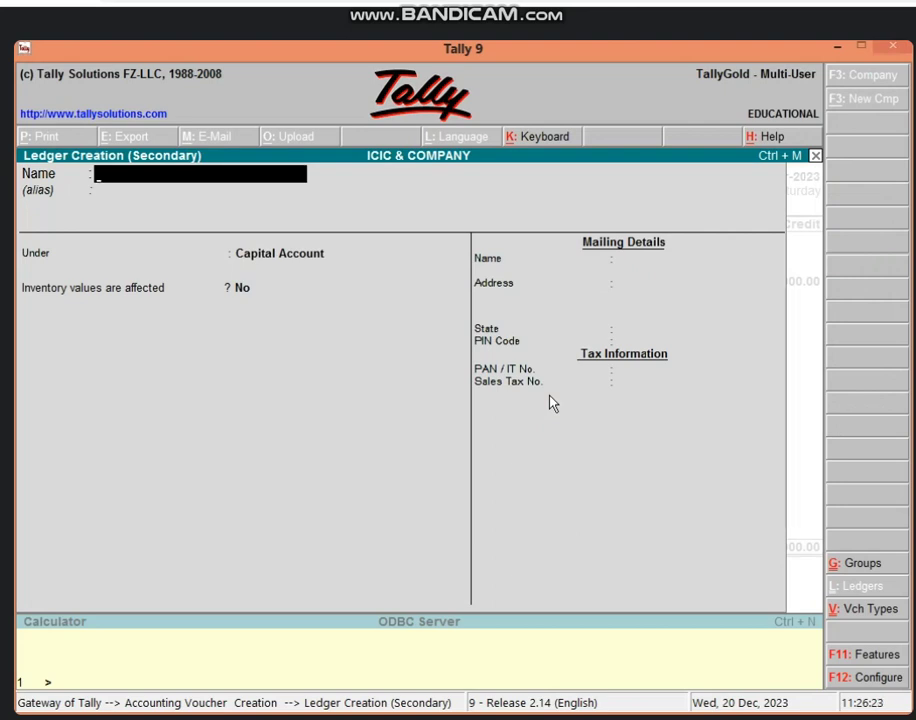
# Name the new ledger BANK A/C and add the bank account number as its alias
pyautogui.write('BANK A/C')
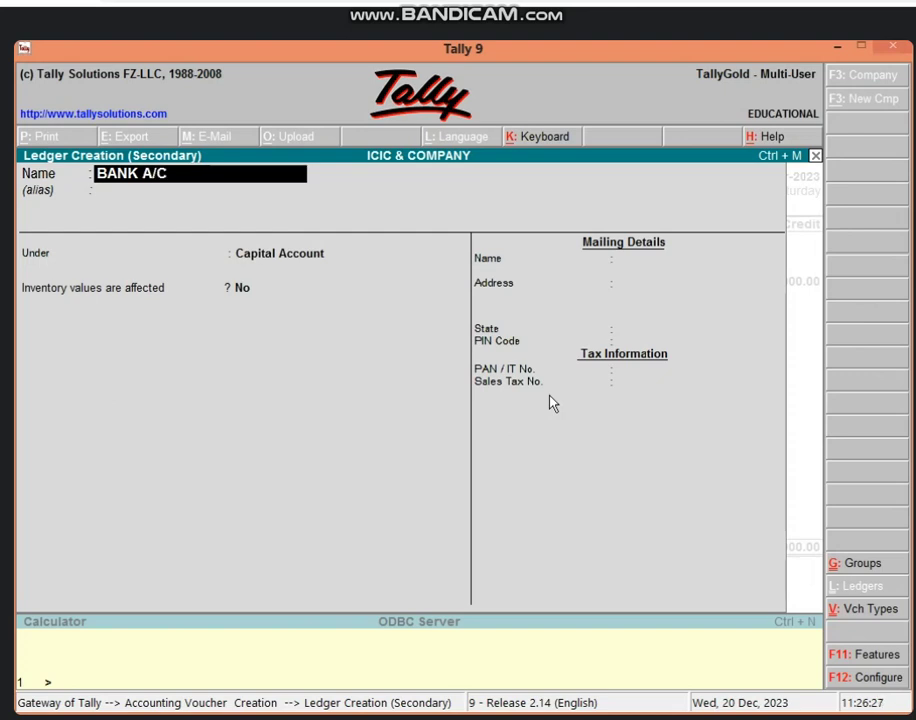
pyautogui.press('Return')
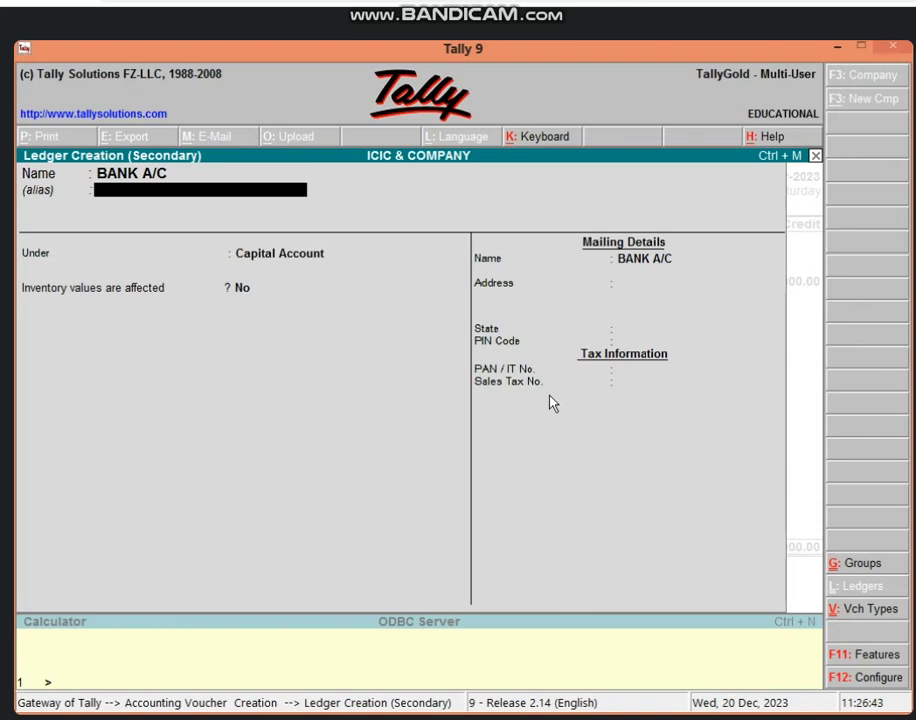
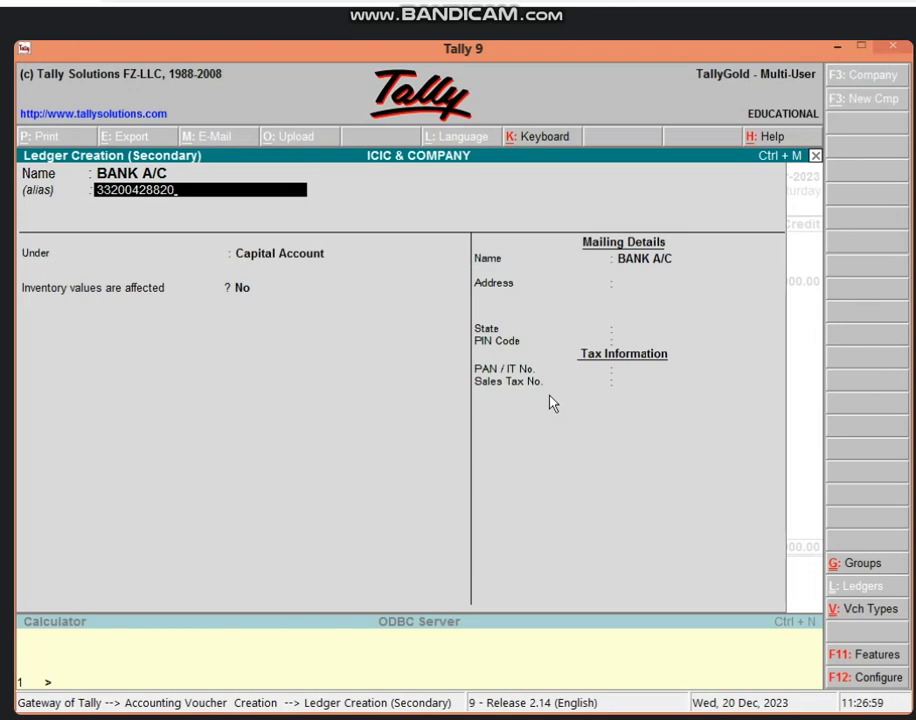
pyautogui.press('Return')
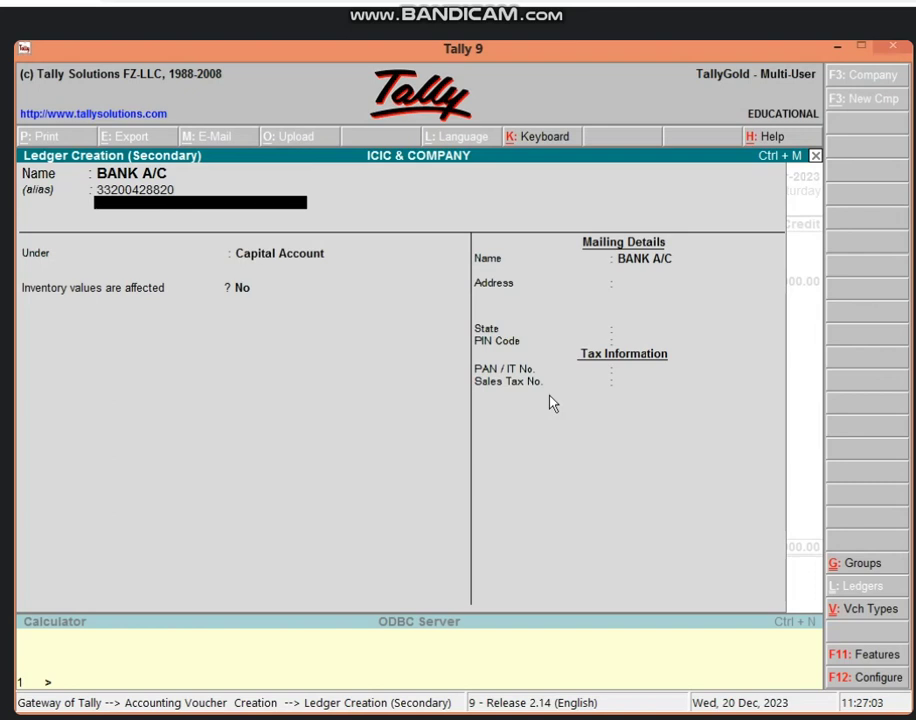
# Add the IFSC code as a further alias and continue to the group field
pyautogui.write('IFSC-')
pyautogui.press('Return')
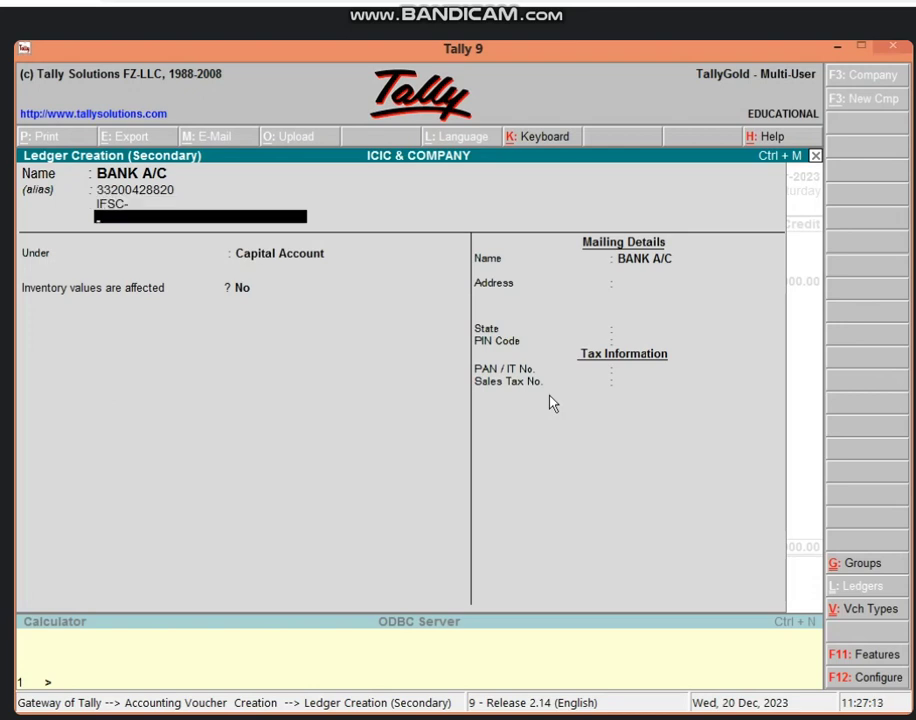
pyautogui.write('075')
pyautogui.press('Return')
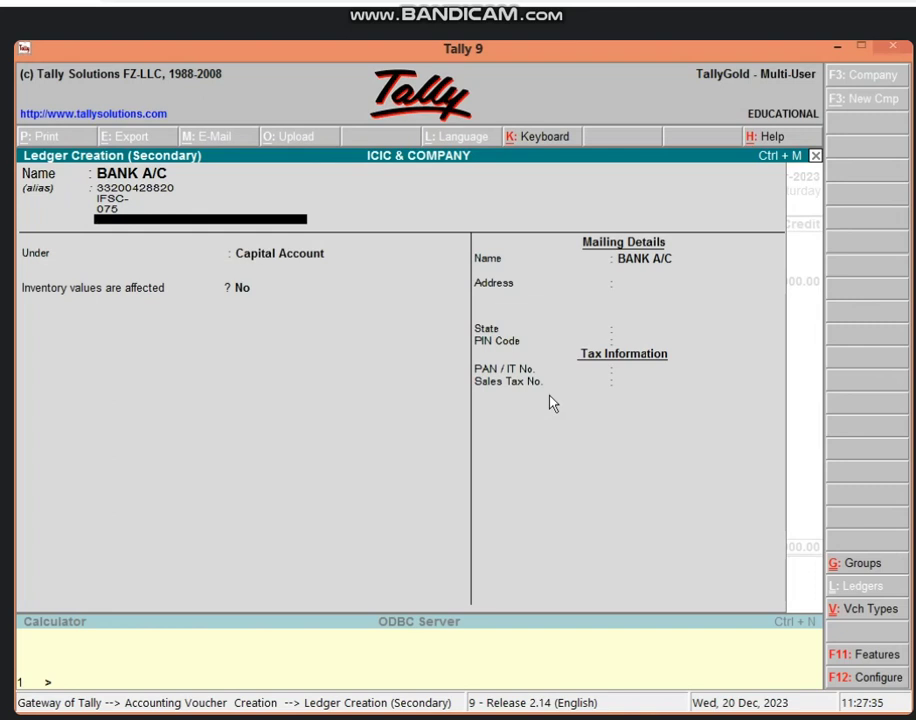
pyautogui.press('Return')
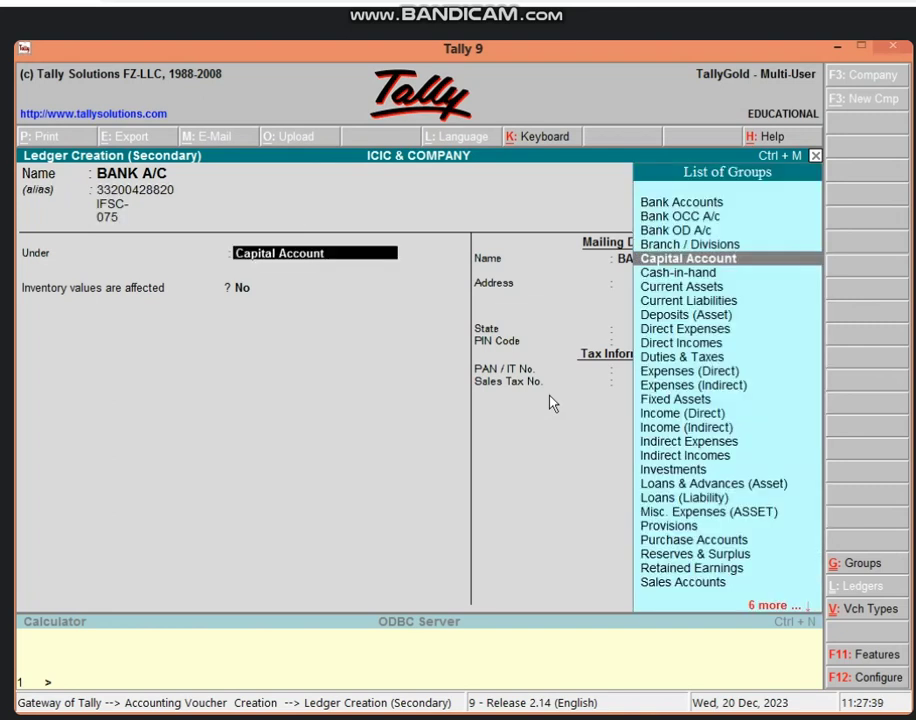
# Place BANK A/C under Bank Accounts with reconciliation effective from 1-Apr-2023
pyautogui.write('BA')
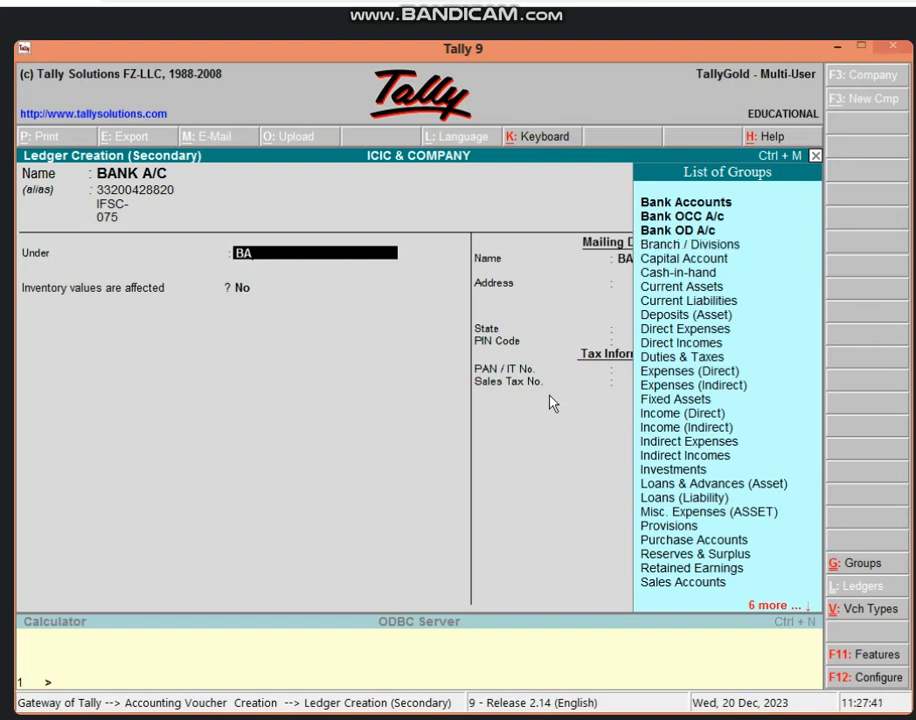
pyautogui.press('Return')
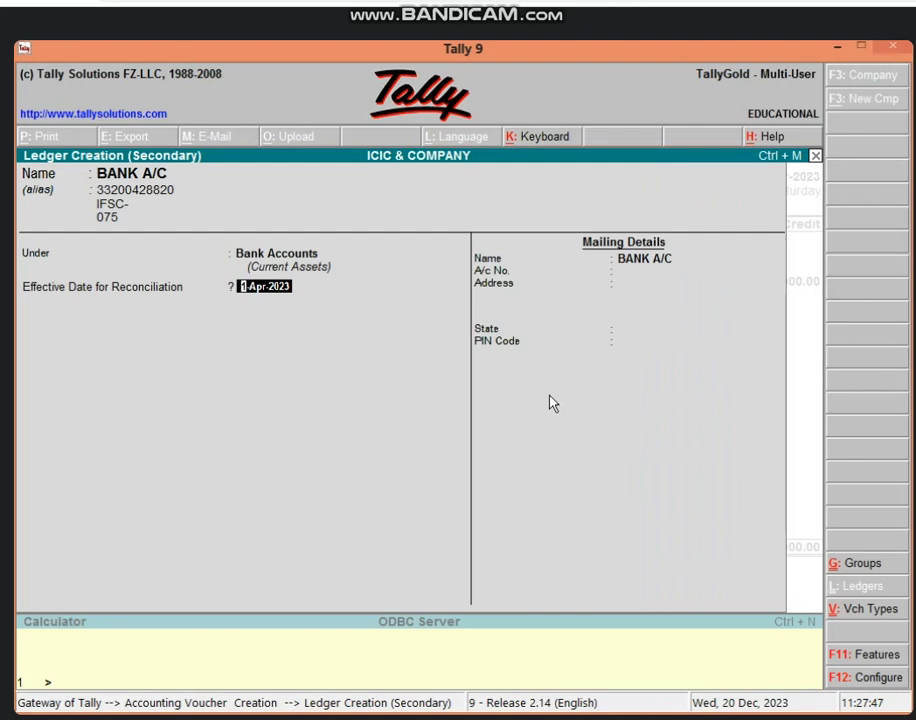
pyautogui.press('Return')
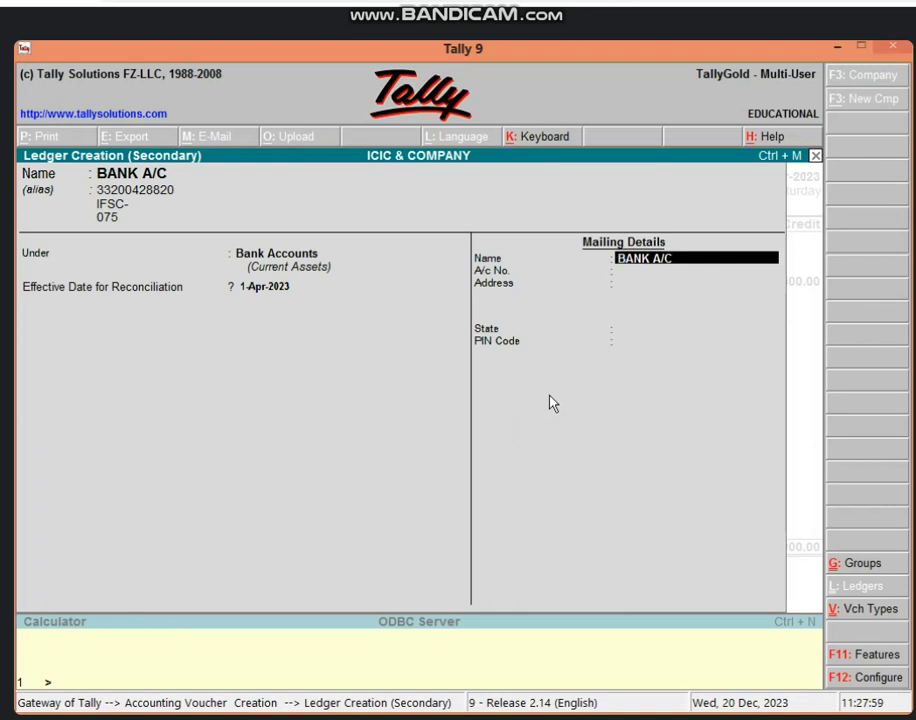
# Leave mailing name, account number and address as is, and set the state to Madhya Pradesh
pyautogui.press('Return')
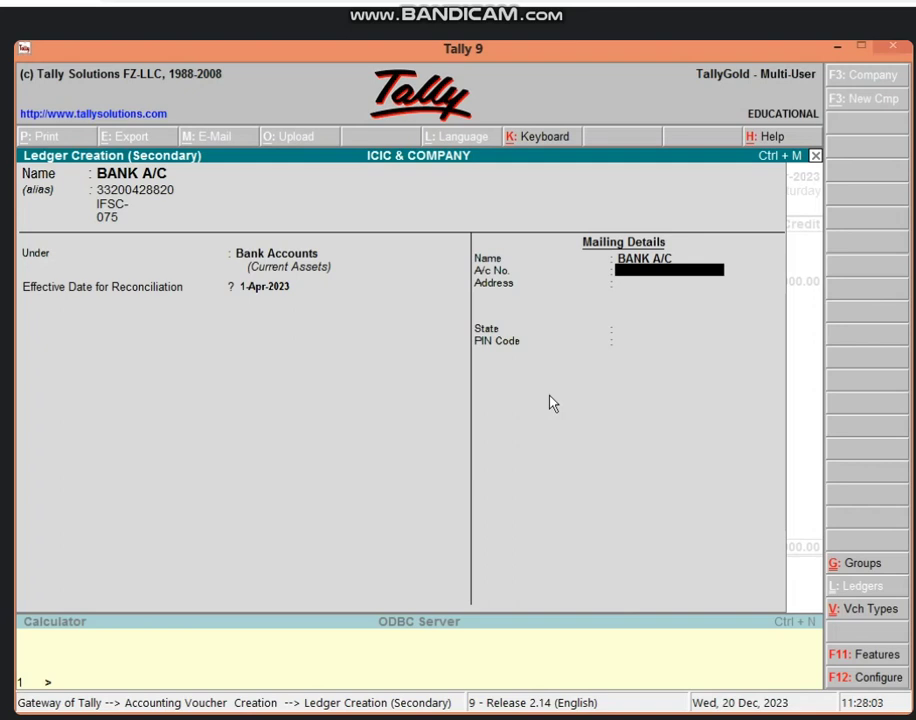
pyautogui.press('Return')
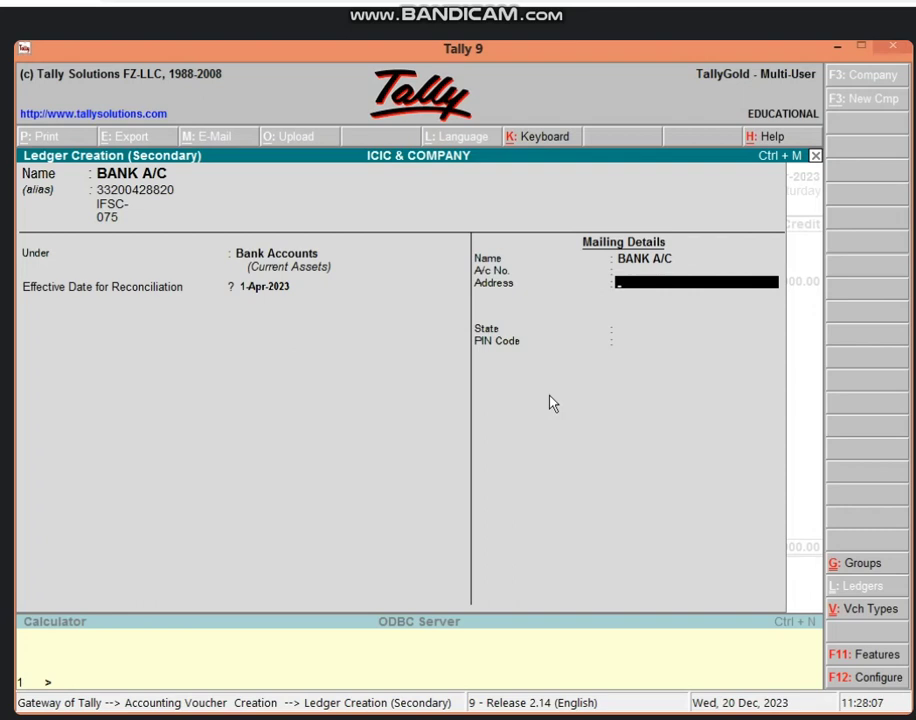
pyautogui.press('Return')
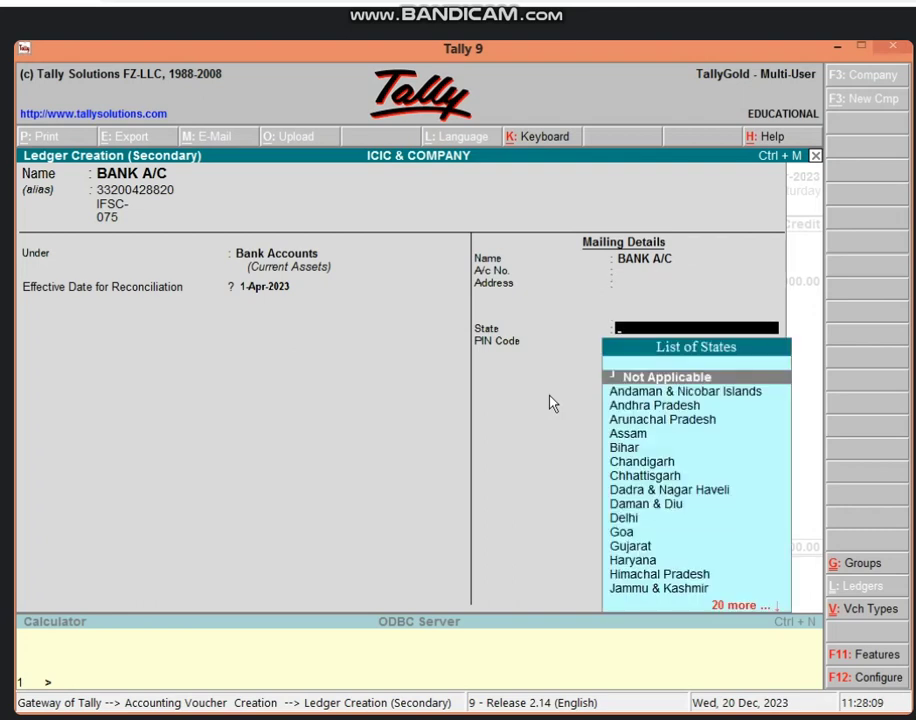
pyautogui.write('MAD')
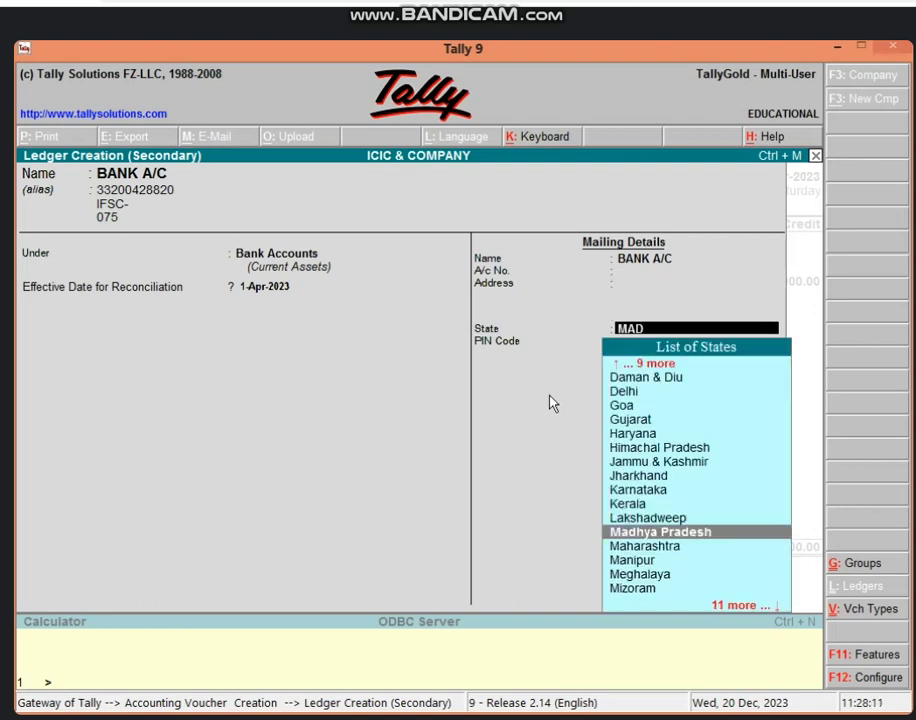
pyautogui.press('Down')
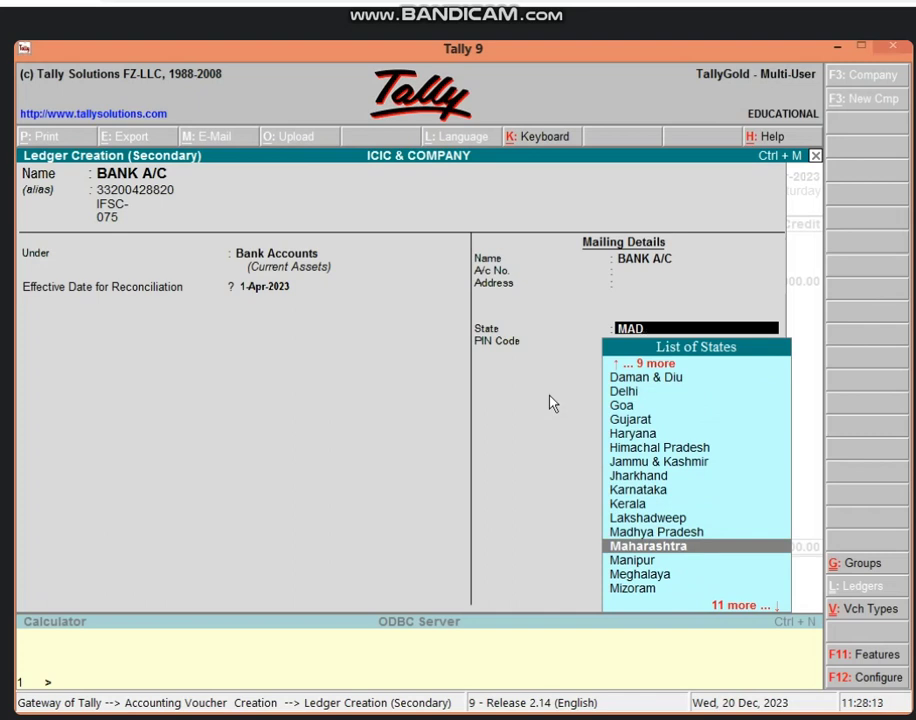
pyautogui.press('Up')
pyautogui.press('Return')
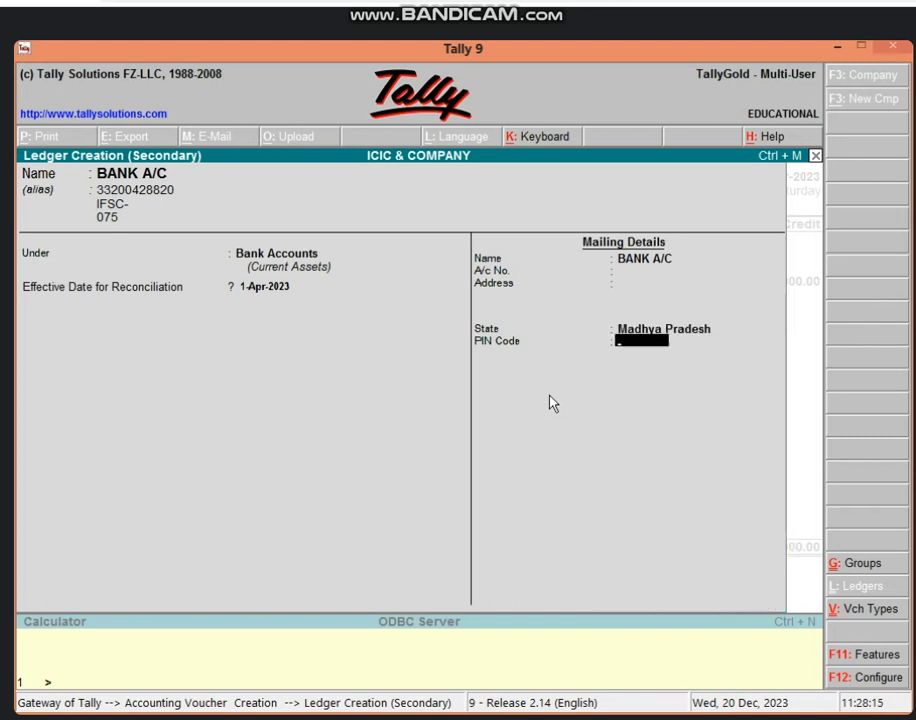
# Enter the PIN code and save the BANK A/C ledger
pyautogui.write('464001')
pyautogui.press('Return')
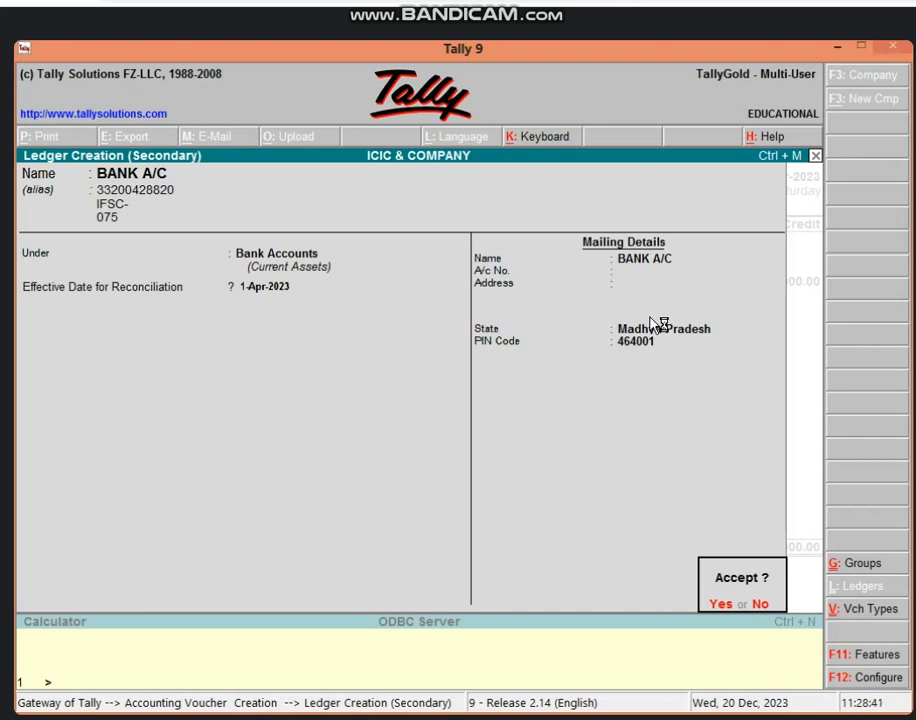
pyautogui.press('Return')
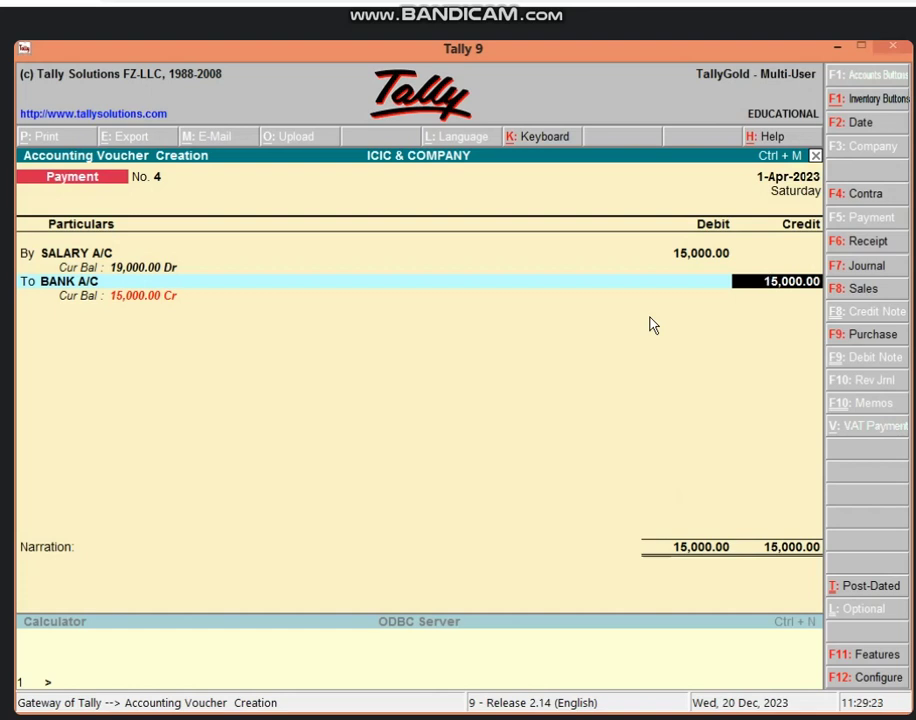
# Accept the 15,000.00 BANK A/C credit, skip the cheque number, and save Payment No. 4
pyautogui.press('Return')
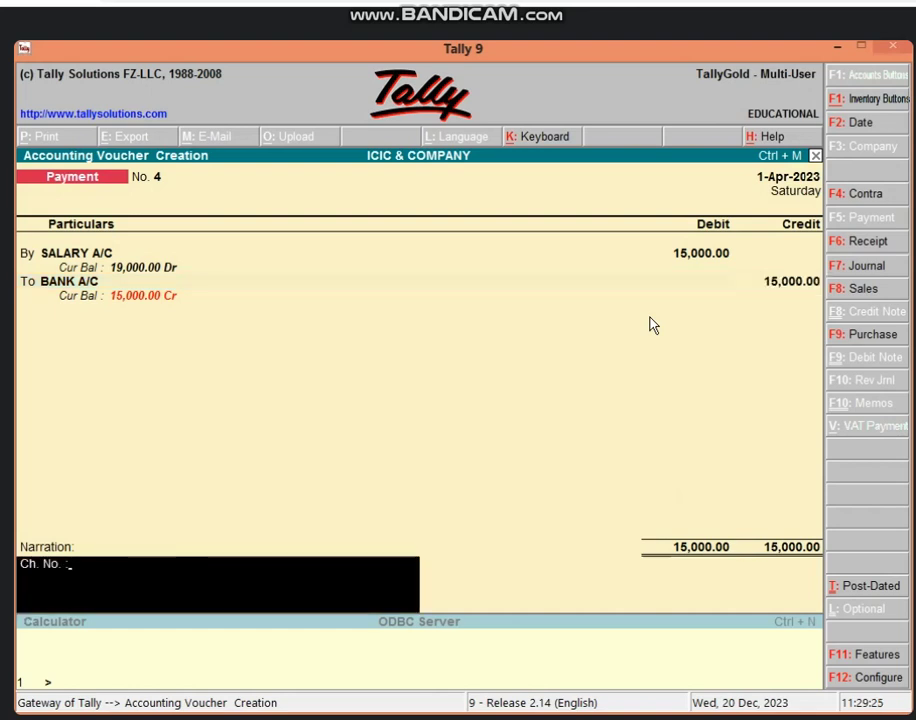
pyautogui.press('Return')
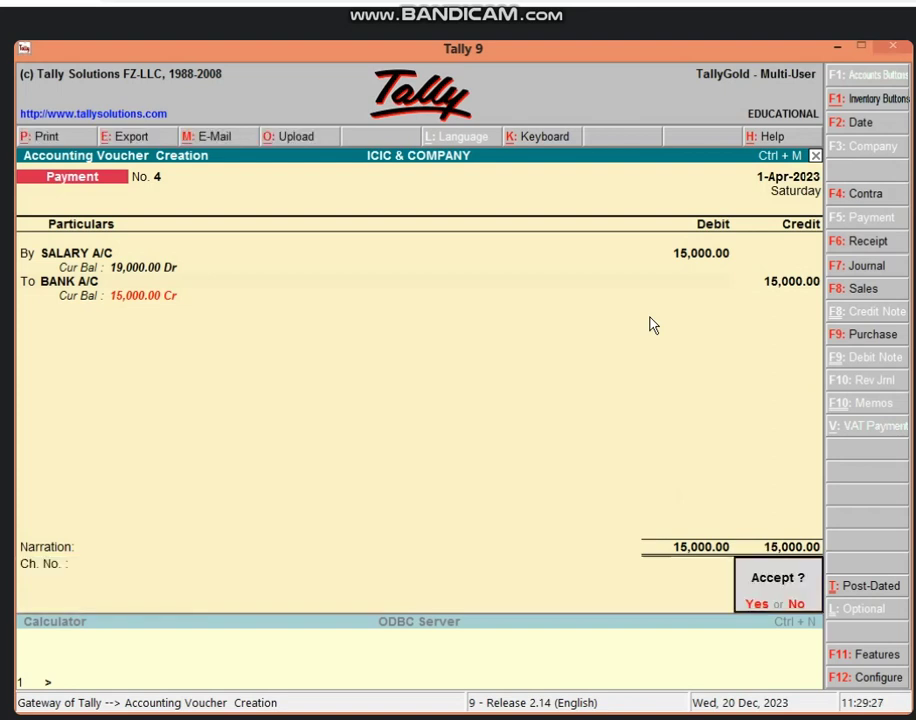
pyautogui.press('Return')
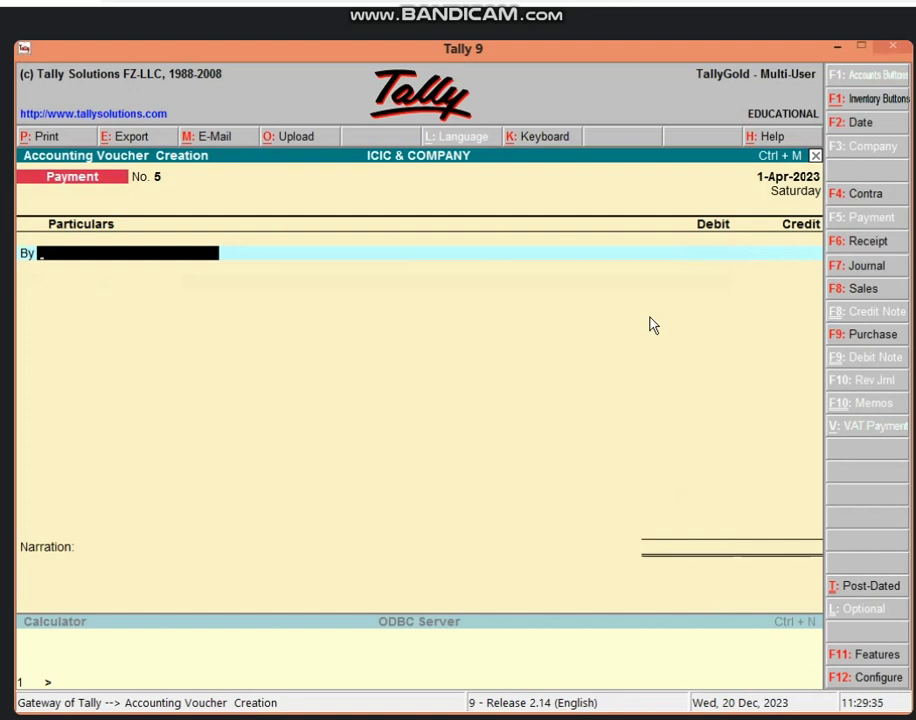
# Enter By OCTROI A/C debit 500 and To Cash, then save without narration
pyautogui.write('OC')
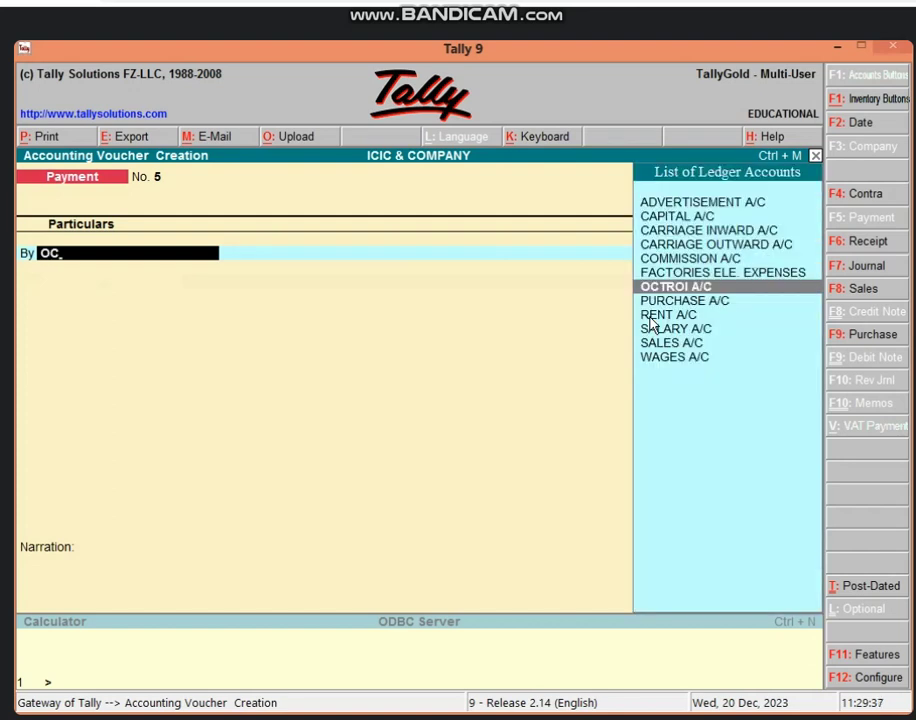
pyautogui.press('Return')
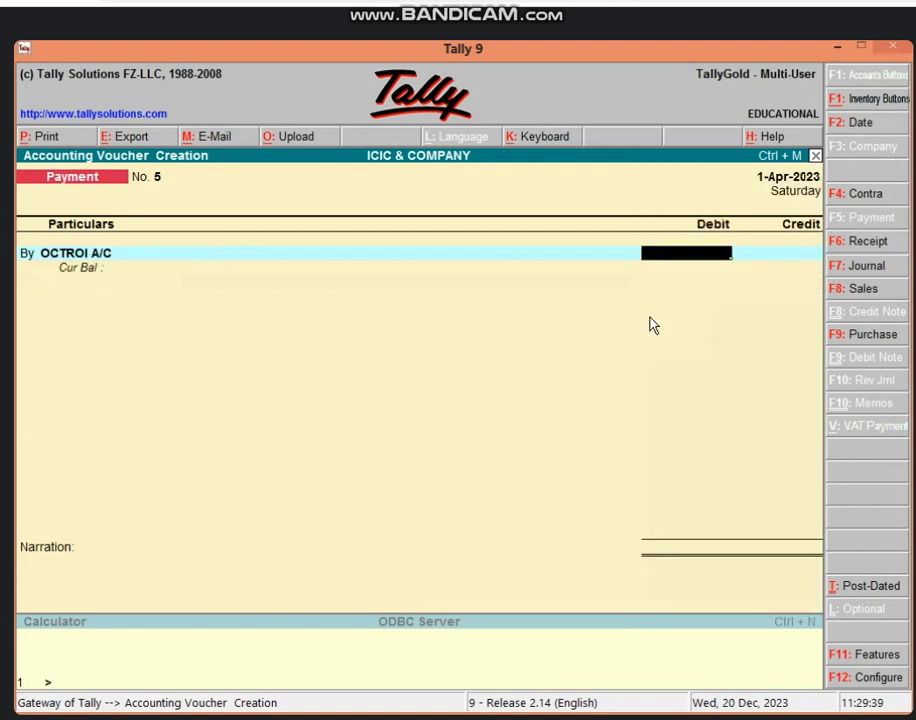
pyautogui.write('500')
pyautogui.press('Return')
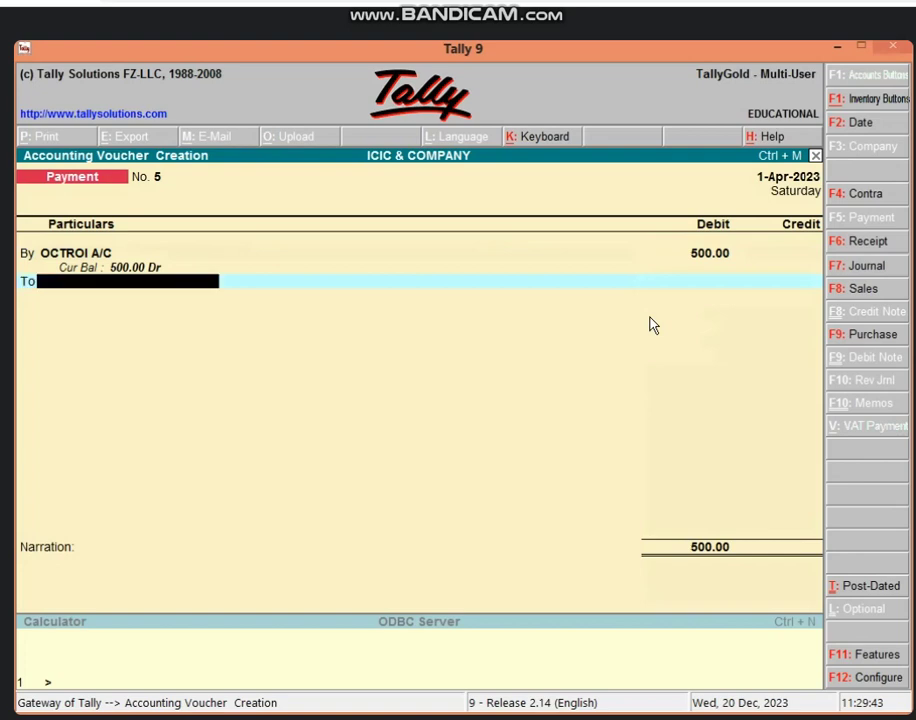
pyautogui.write('CAS')
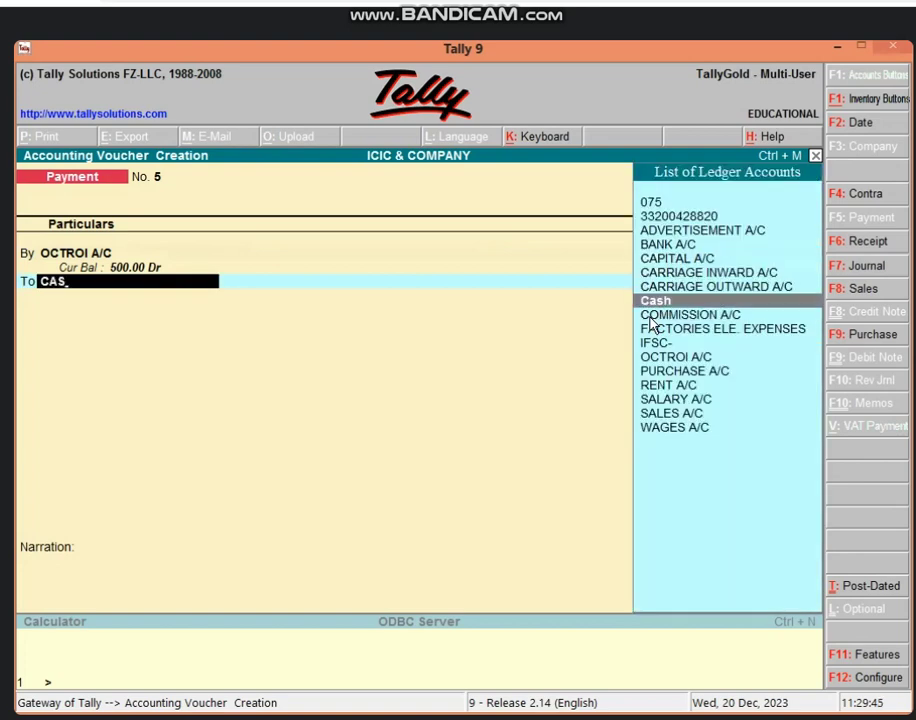
pyautogui.press('Return')
pyautogui.press('Return')
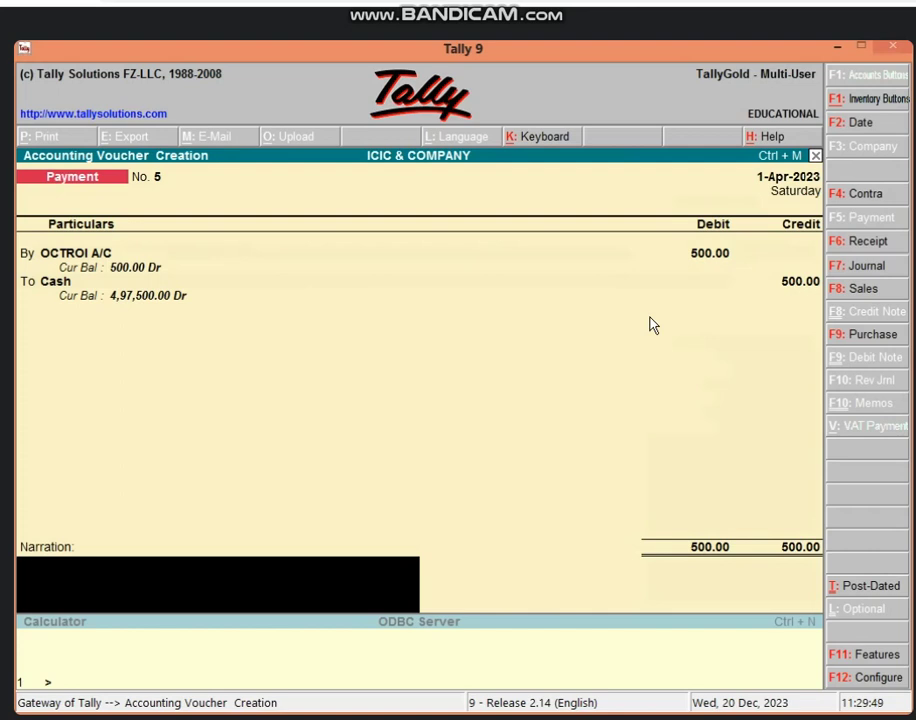
pyautogui.press('Return')
pyautogui.press('Return')
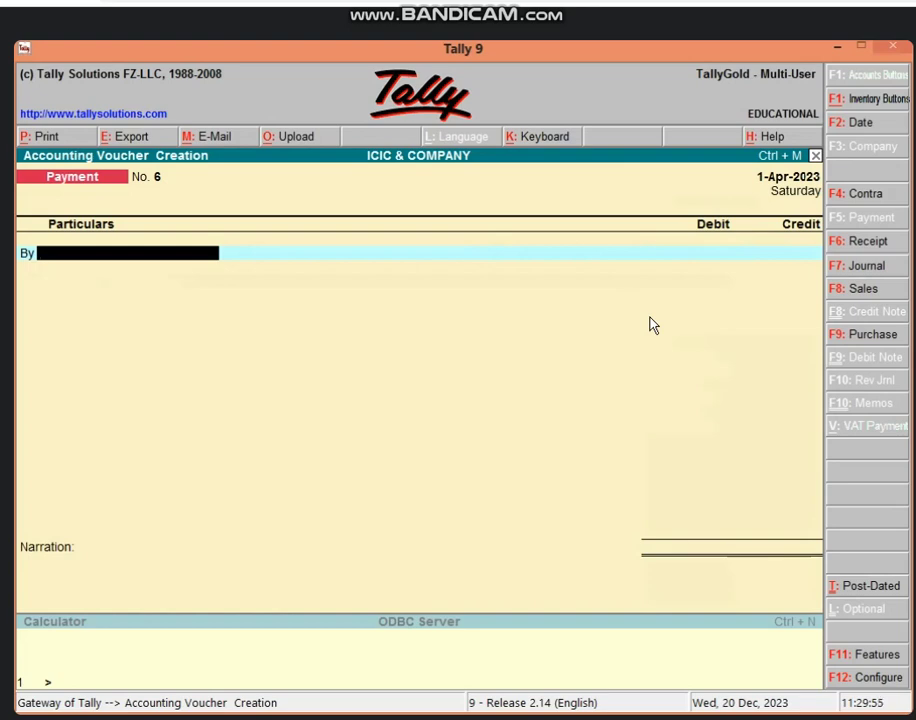
# Enter By WAGES A/C debit 1,200 and To Cash credit 1,200.00, then save without narration
pyautogui.write('WAGES')
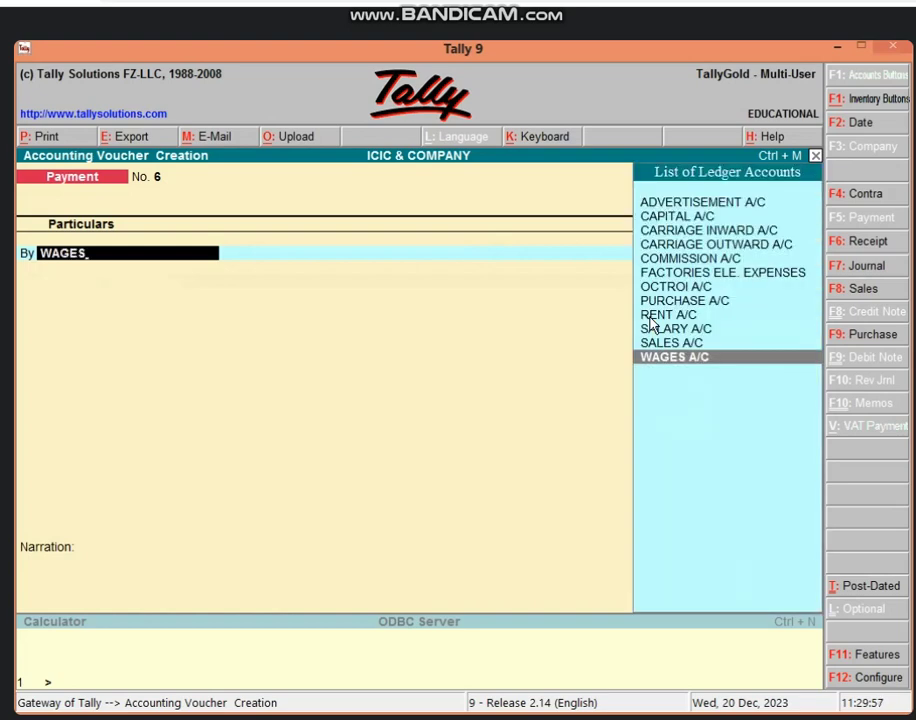
pyautogui.press('Return')
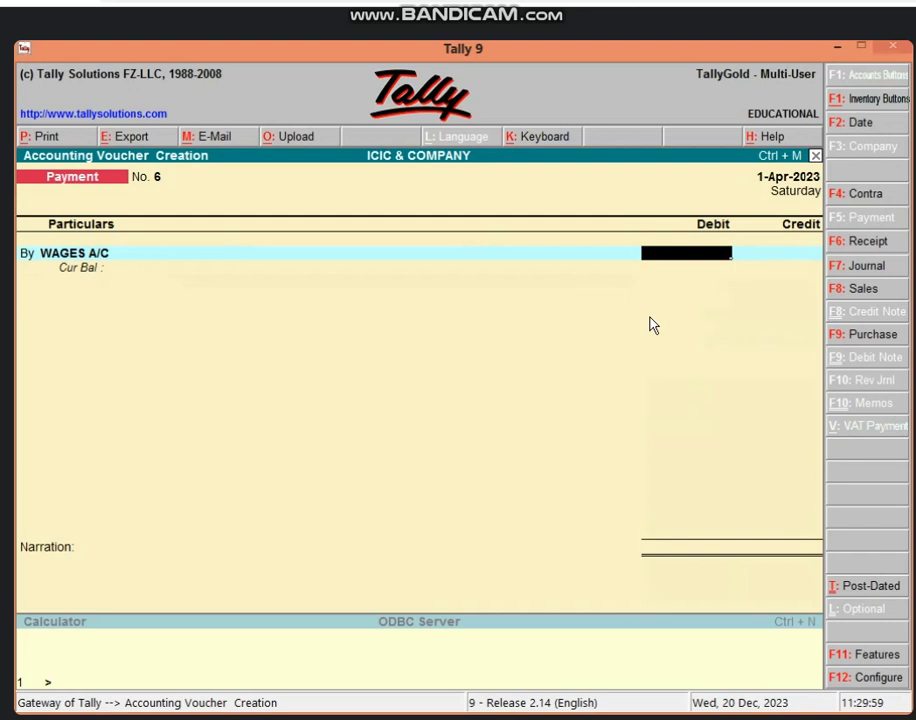
pyautogui.write('1200')
pyautogui.press('Return')
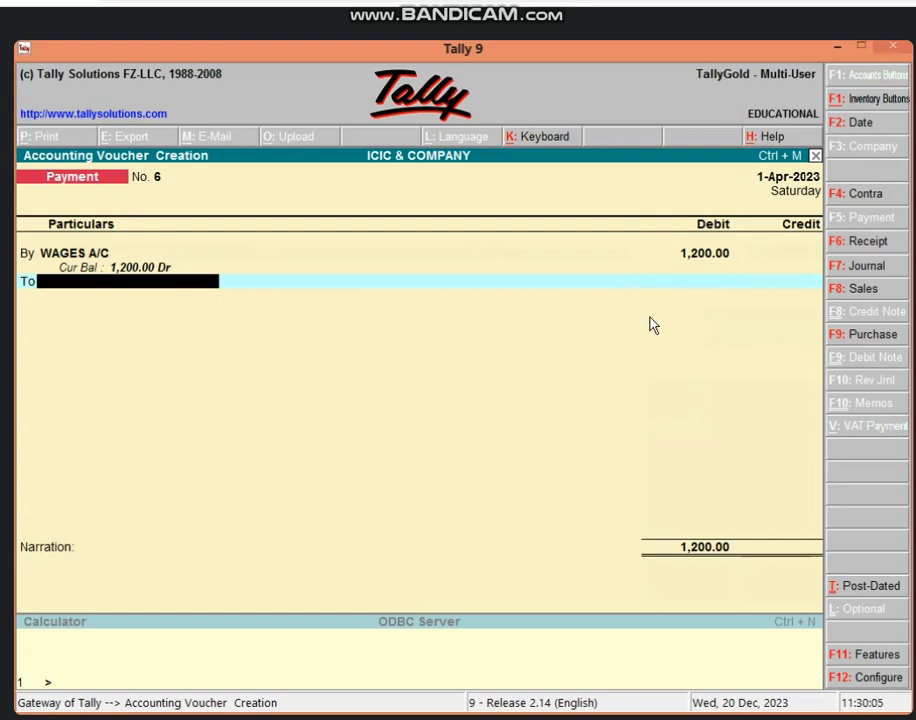
pyautogui.write('CAS')
pyautogui.press('Return')
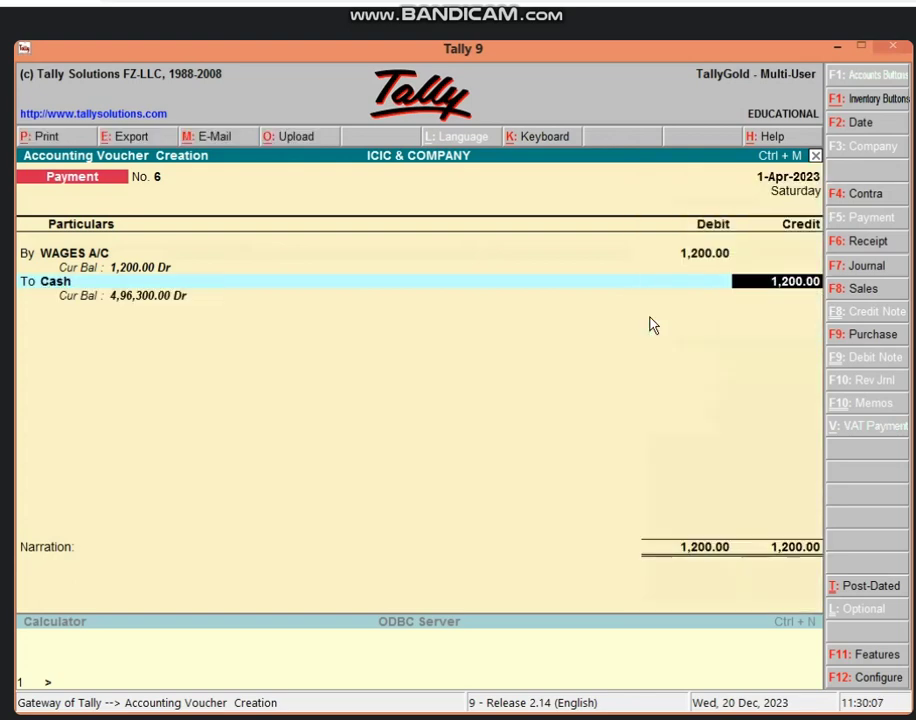
pyautogui.press('Return')
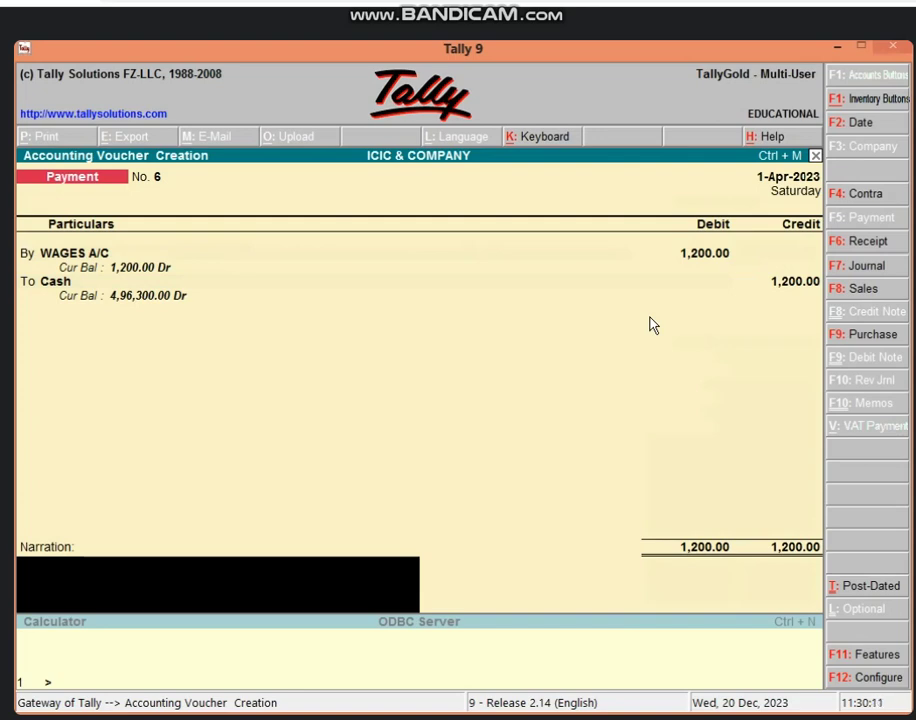
pyautogui.press('Return')
pyautogui.press('Return')
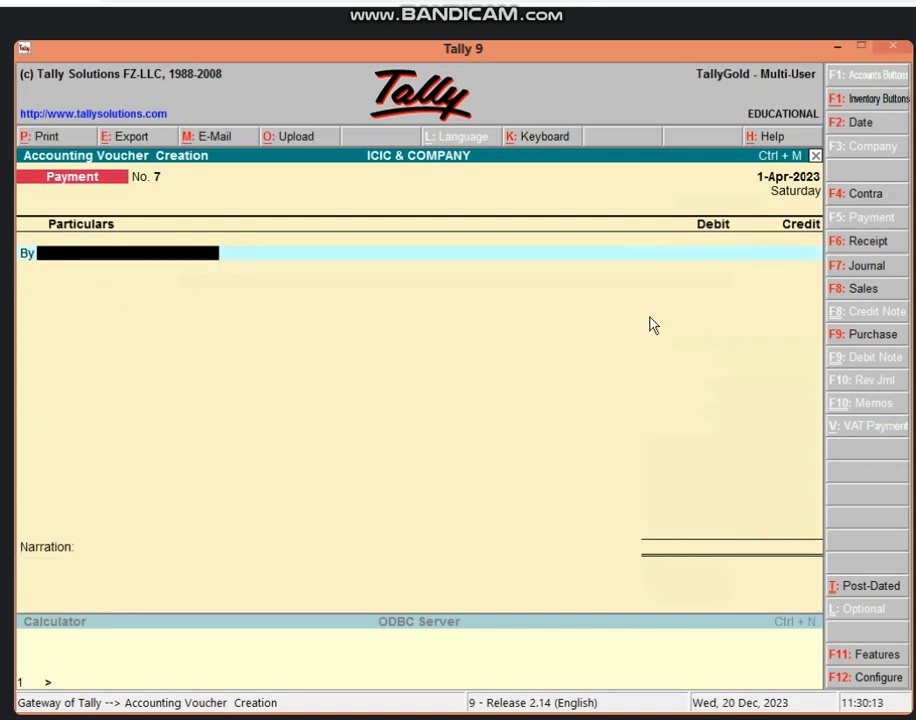